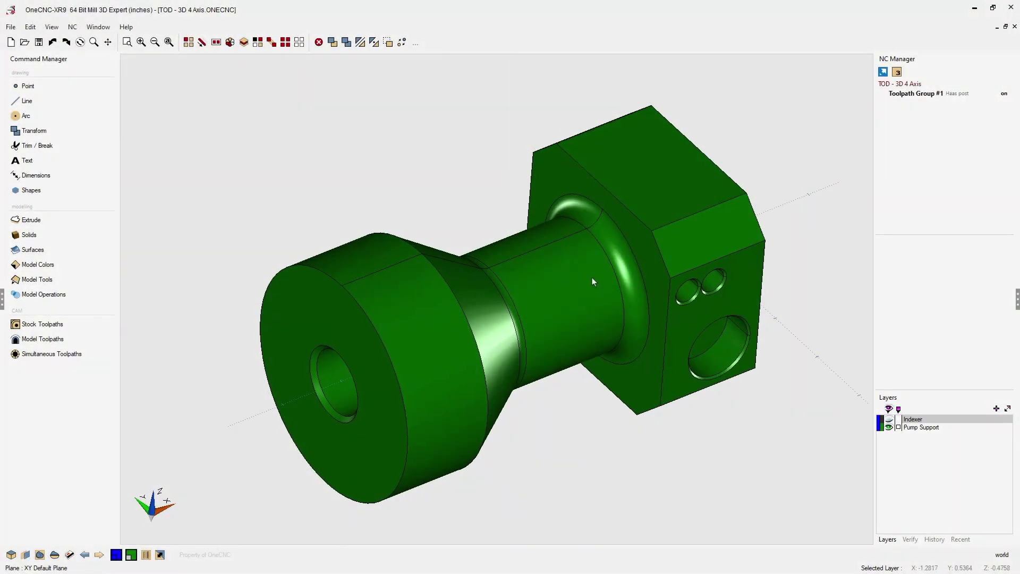
Show the Indexer layer to inspect how the part sits in the indexer, and hide that layer again
{"action": "middle_click_drag", "start_coordinate": [593, 282], "coordinate": [467, 327]}
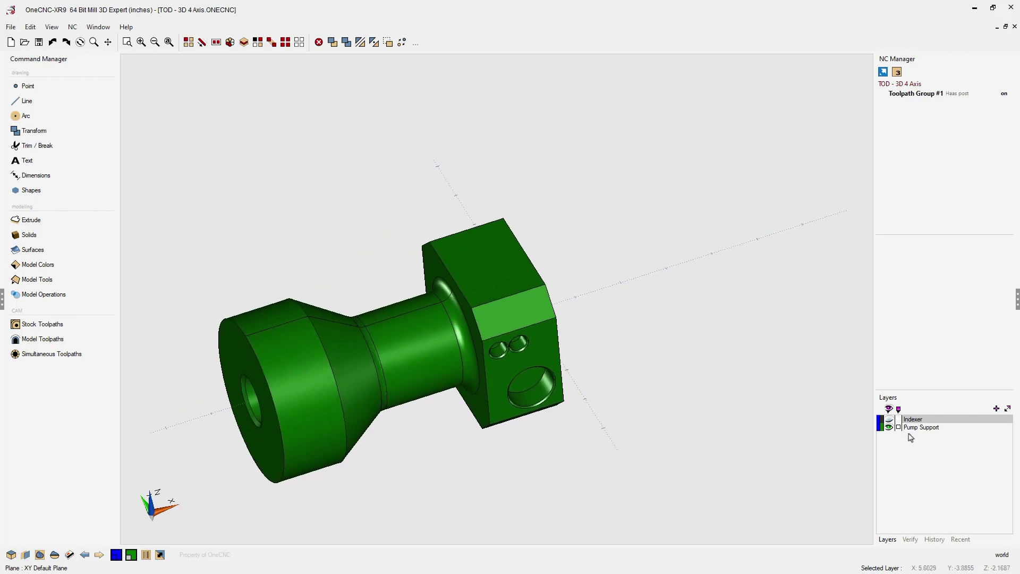
{"action": "left_click", "coordinate": [888, 419]}
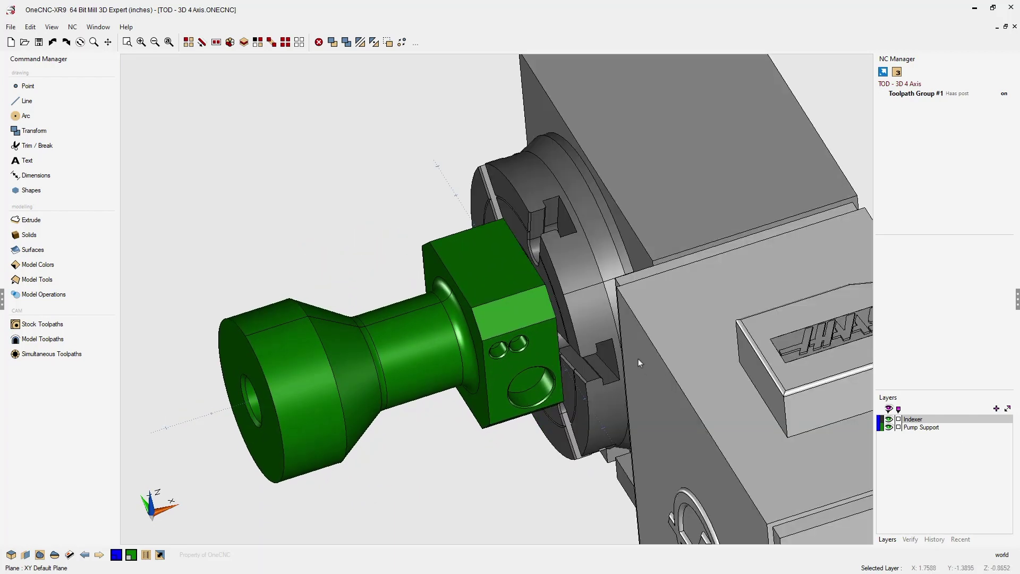
{"action": "middle_click_drag", "start_coordinate": [639, 363], "coordinate": [645, 276]}
{"action": "scroll", "coordinate": [485, 316], "scroll_direction": "up", "scroll_amount": 2}
{"action": "middle_click_drag", "start_coordinate": [489, 308], "coordinate": [531, 295]}
{"action": "left_click", "coordinate": [889, 419]}
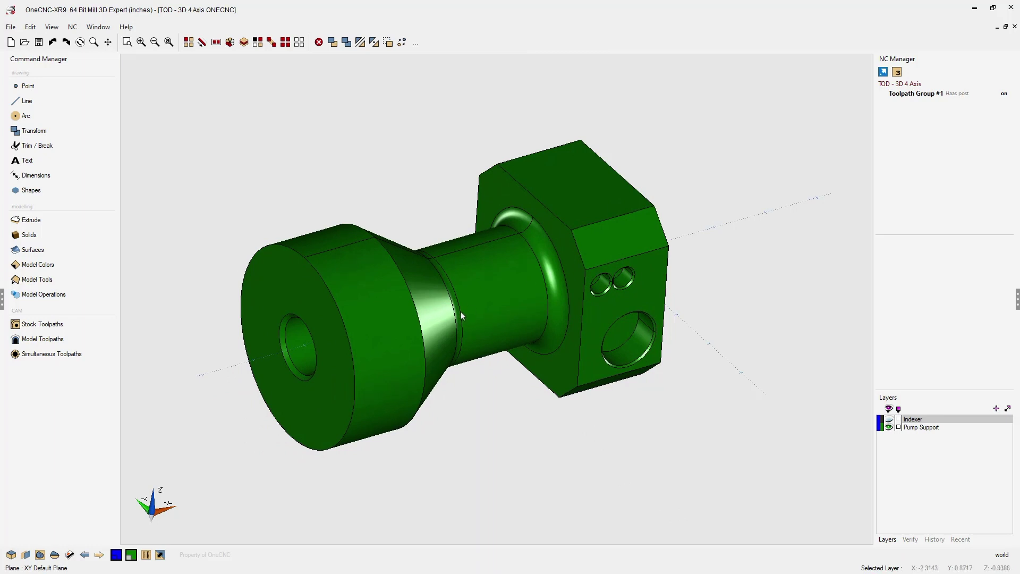
Unwrap the outer cylindrical surface of the part's large-diameter end into flat geometry
{"action": "middle_click_drag", "start_coordinate": [460, 312], "coordinate": [494, 308]}
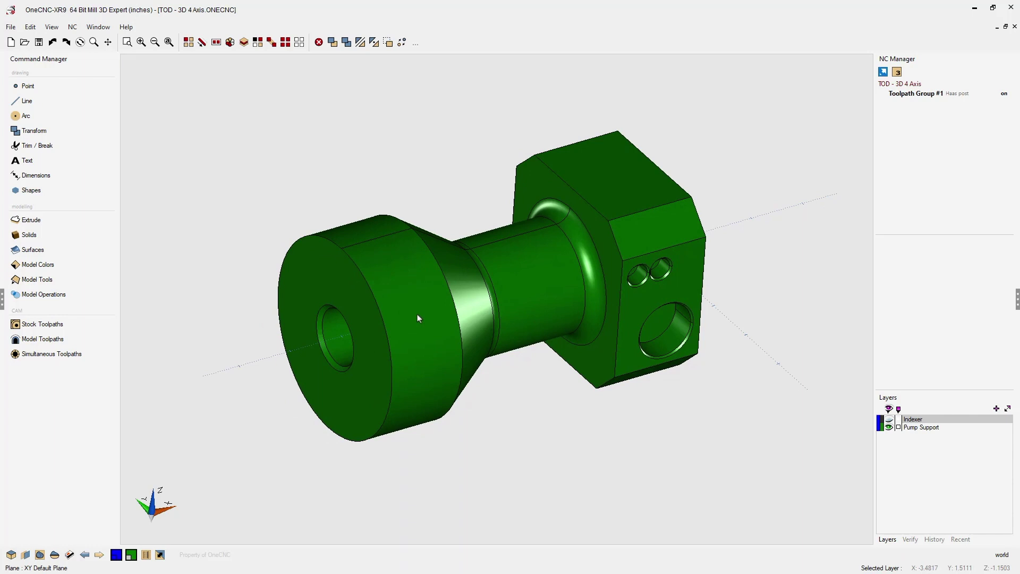
{"action": "left_click", "coordinate": [48, 280]}
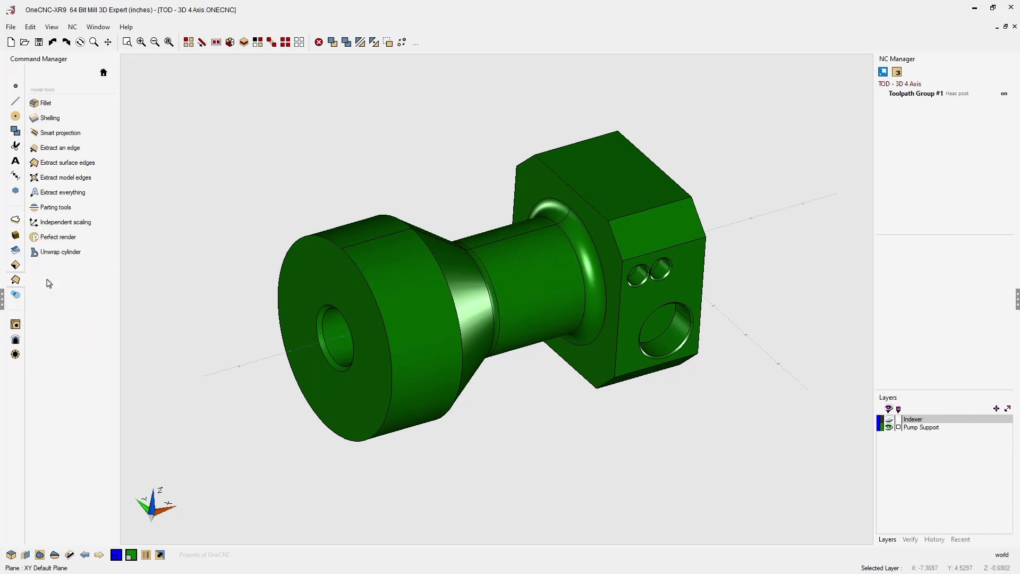
{"action": "left_click", "coordinate": [55, 256]}
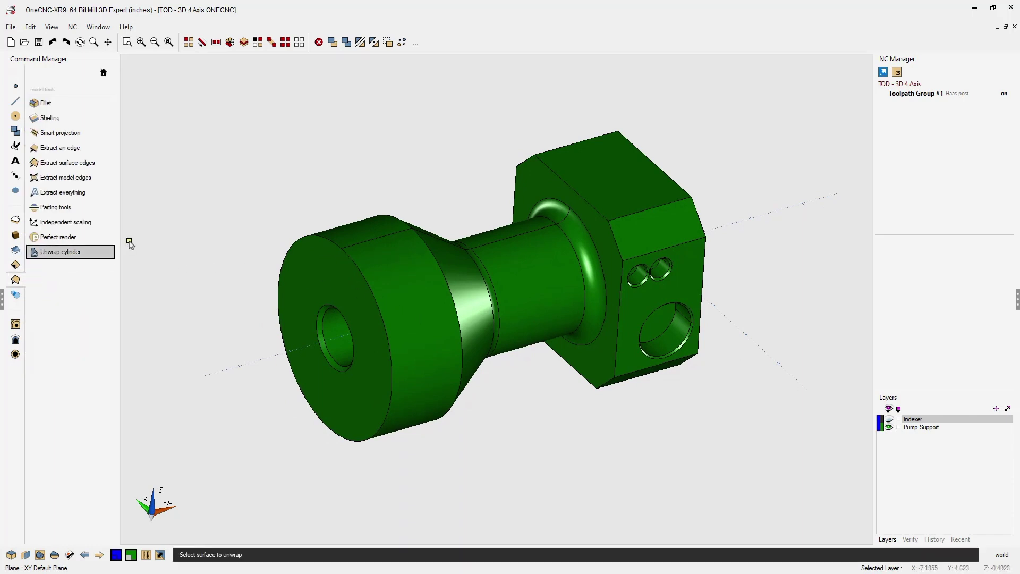
{"action": "left_click", "coordinate": [365, 228]}
{"action": "scroll", "coordinate": [355, 288], "scroll_direction": "down", "scroll_amount": 2}
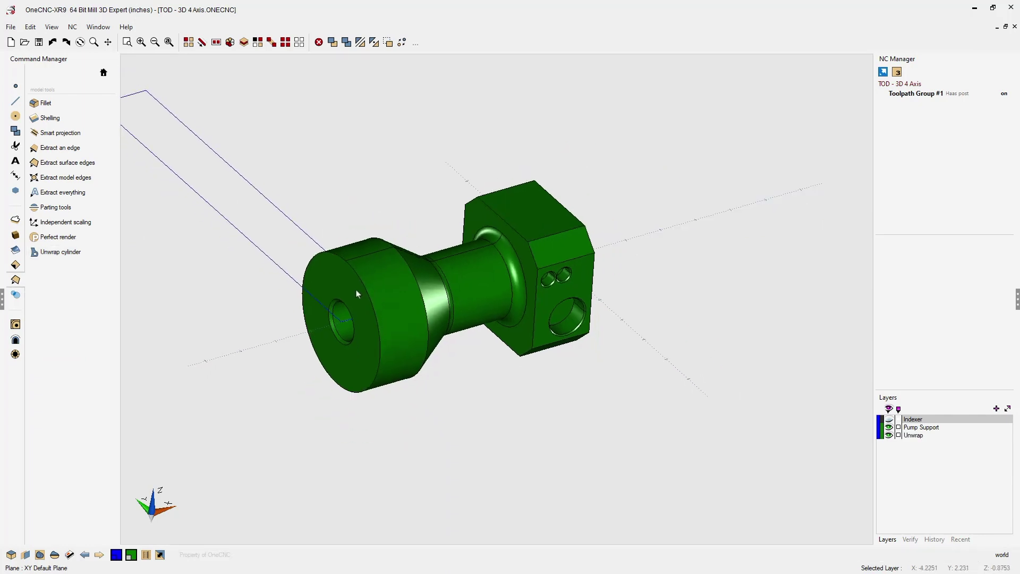
{"action": "middle_click_drag", "start_coordinate": [332, 280], "coordinate": [442, 362]}
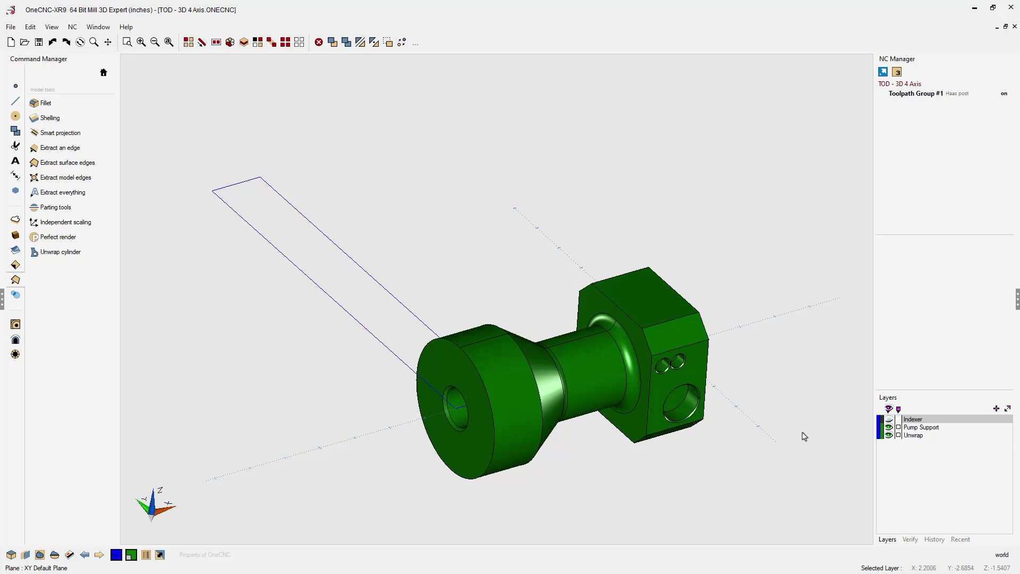
{"action": "left_click", "coordinate": [890, 437]}
{"action": "left_click", "coordinate": [891, 436]}
Make the Unwrap layer current and extract the lengthwise seam edges along the large cylinder, taper and neck
{"action": "scroll", "coordinate": [511, 398], "scroll_direction": "up", "scroll_amount": 6}
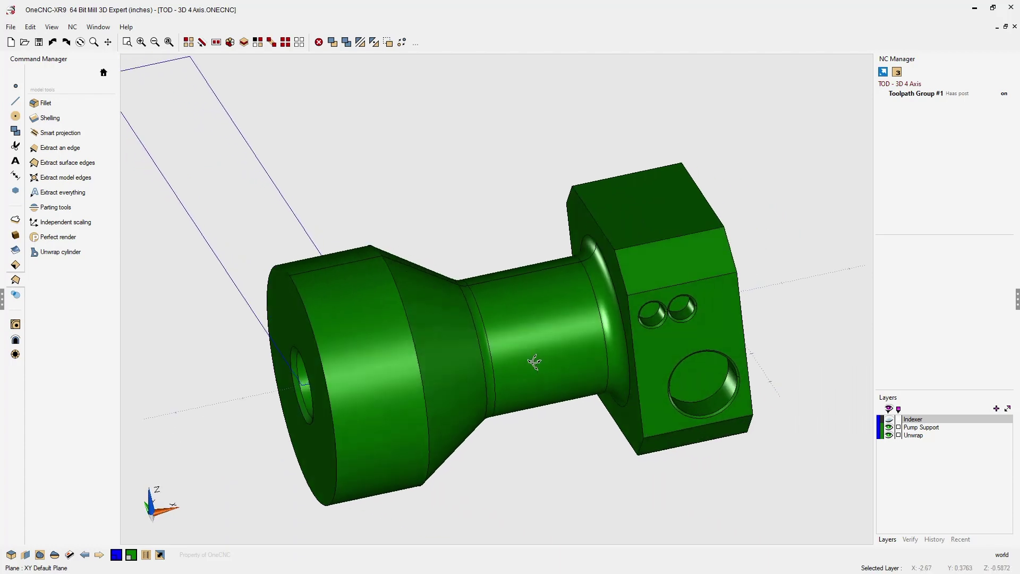
{"action": "middle_click_drag", "start_coordinate": [535, 362], "coordinate": [512, 354]}
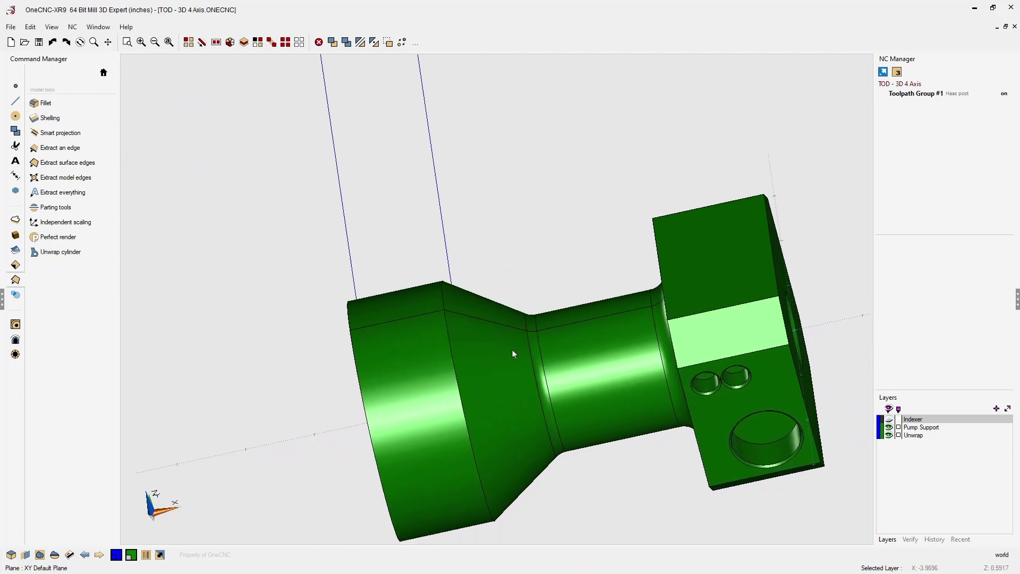
{"action": "scroll", "coordinate": [510, 352], "scroll_direction": "up", "scroll_amount": 2}
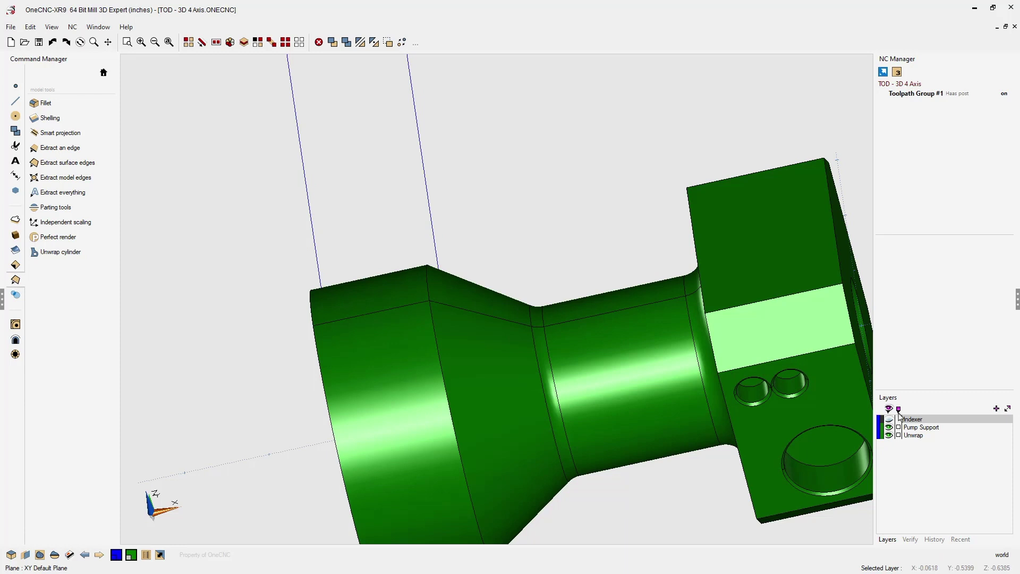
{"action": "left_click", "coordinate": [913, 438]}
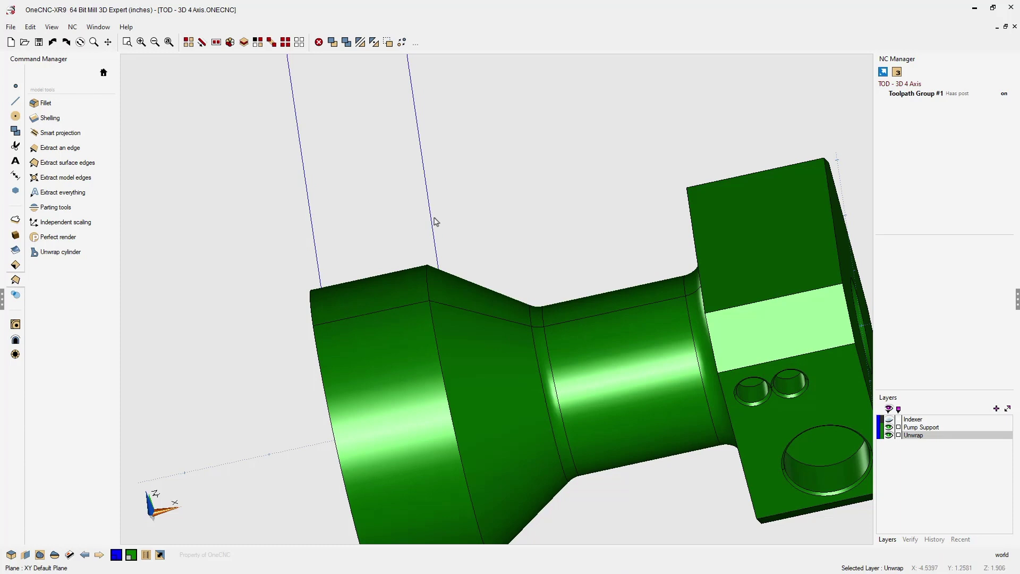
{"action": "left_click", "coordinate": [78, 152]}
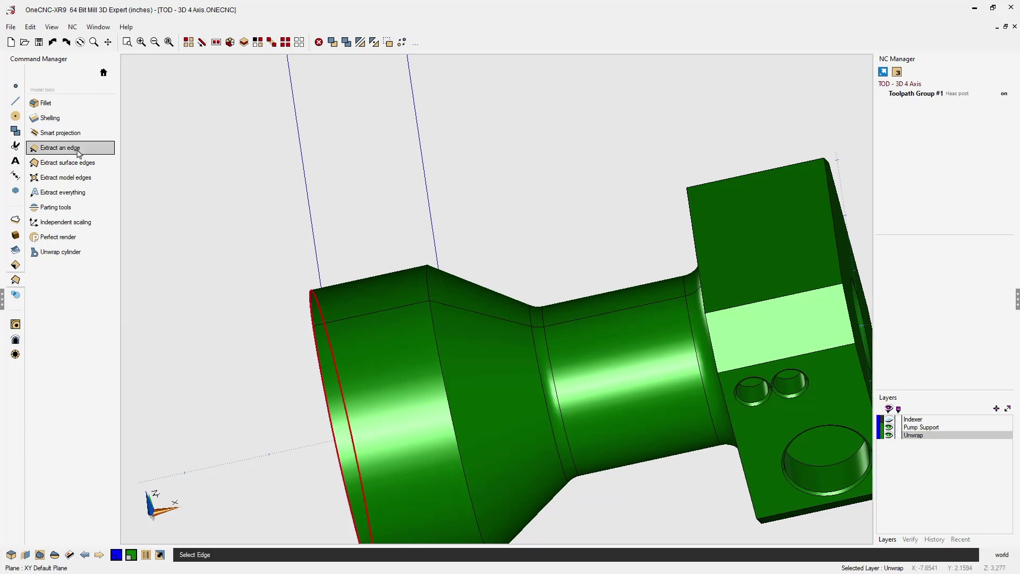
{"action": "key", "text": "Tab"}
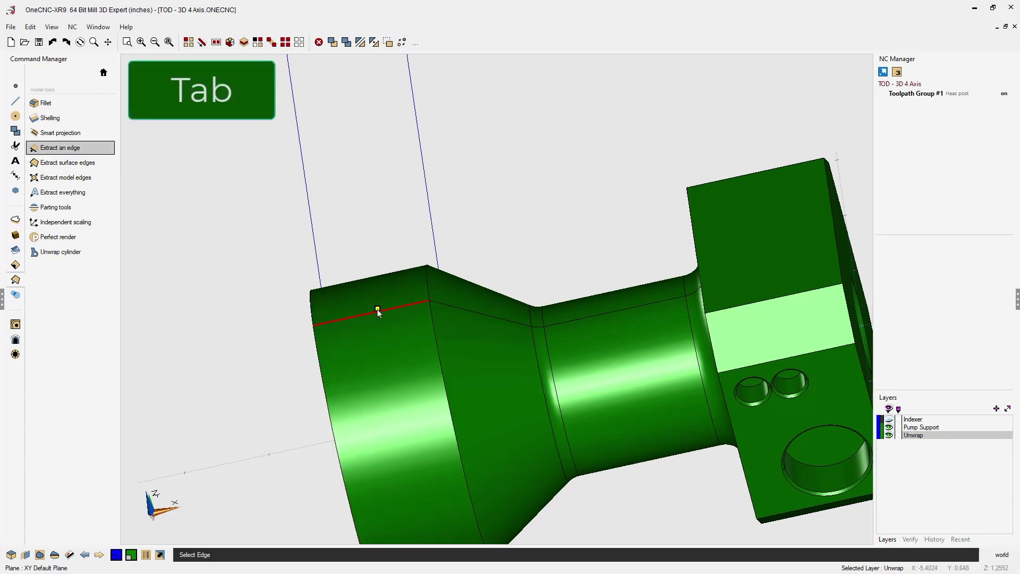
{"action": "left_click", "coordinate": [394, 308]}
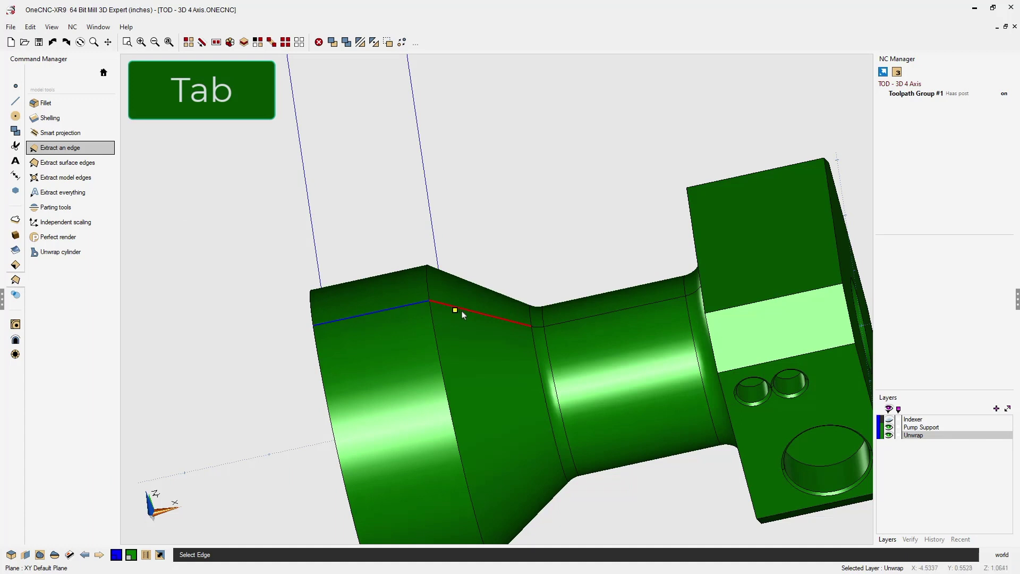
{"action": "left_click", "coordinate": [521, 323]}
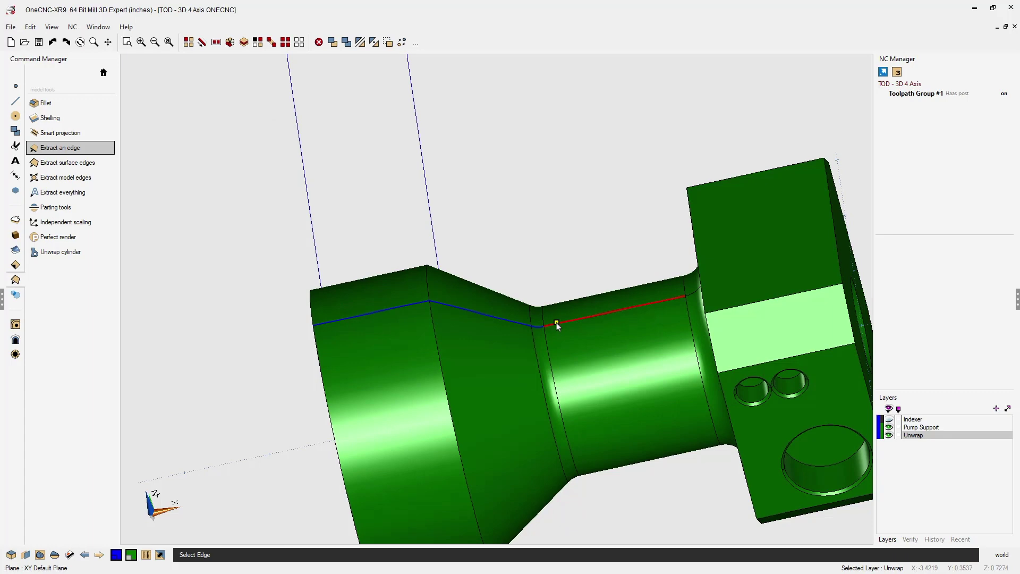
{"action": "left_click", "coordinate": [557, 316]}
{"action": "right_click", "coordinate": [536, 243]}
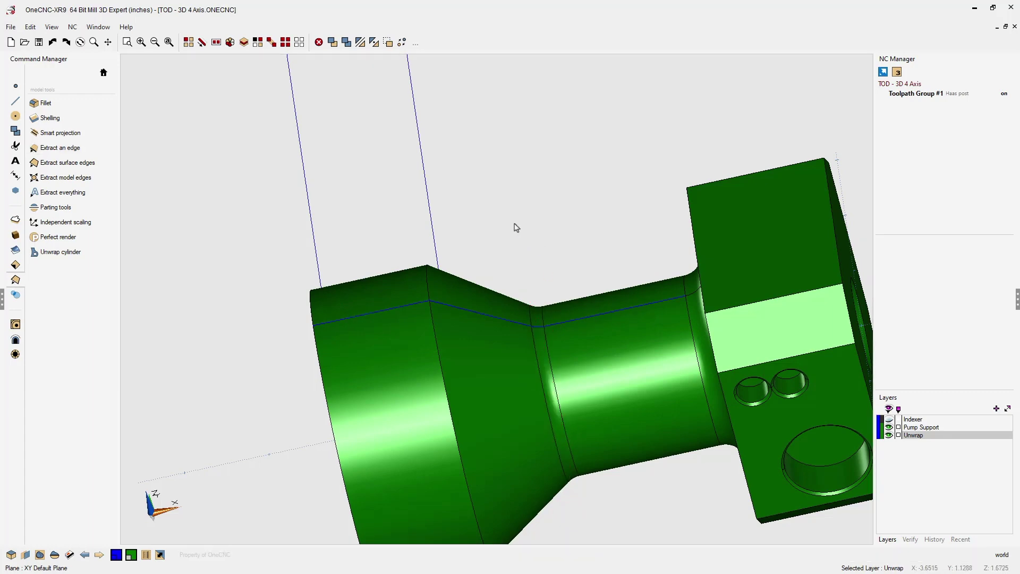
Hide the Pump Support layer, leaving only the Unwrap layer's geometry displayed
{"action": "mouse_move", "coordinate": [545, 260]}
{"action": "middle_mouse_down"}
{"action": "mouse_move", "coordinate": [572, 276]}
{"action": "mouse_move", "coordinate": [529, 269]}
{"action": "mouse_move", "coordinate": [543, 251]}
{"action": "mouse_move", "coordinate": [528, 256]}
{"action": "middle_mouse_up"}
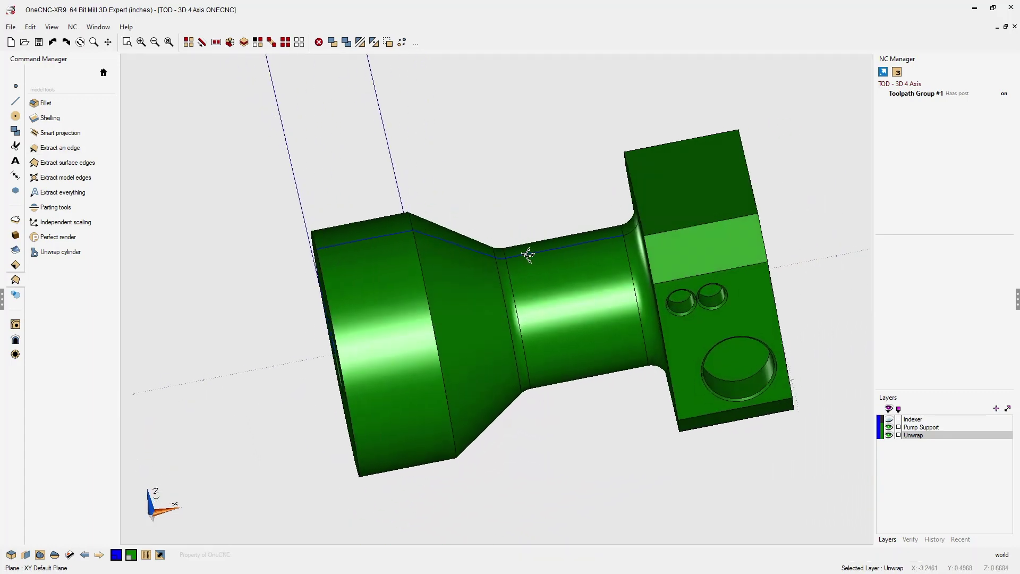
{"action": "left_click", "coordinate": [889, 427]}
{"action": "mouse_move", "coordinate": [460, 292]}
{"action": "middle_mouse_down"}
{"action": "mouse_move", "coordinate": [439, 287]}
{"action": "mouse_move", "coordinate": [472, 285]}
{"action": "mouse_move", "coordinate": [463, 305]}
{"action": "middle_mouse_up"}
{"action": "scroll", "coordinate": [468, 304], "scroll_direction": "down", "scroll_amount": 2}
{"action": "scroll", "coordinate": [467, 305], "scroll_direction": "up", "scroll_amount": 1}
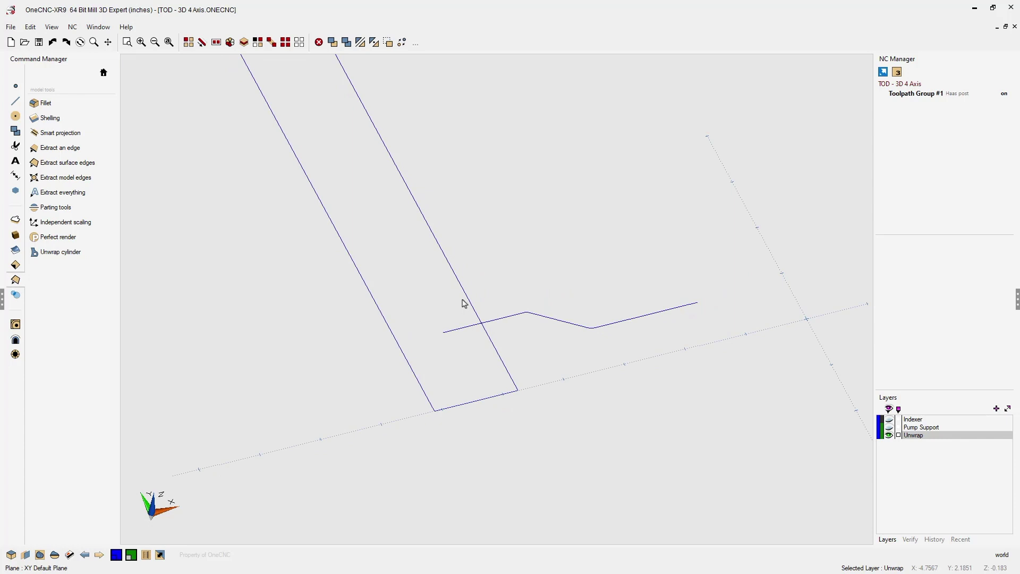
Delete both short sides and the inner long side of the unwrapped rectangle, keeping only its outer long line
{"action": "key", "text": "s"}
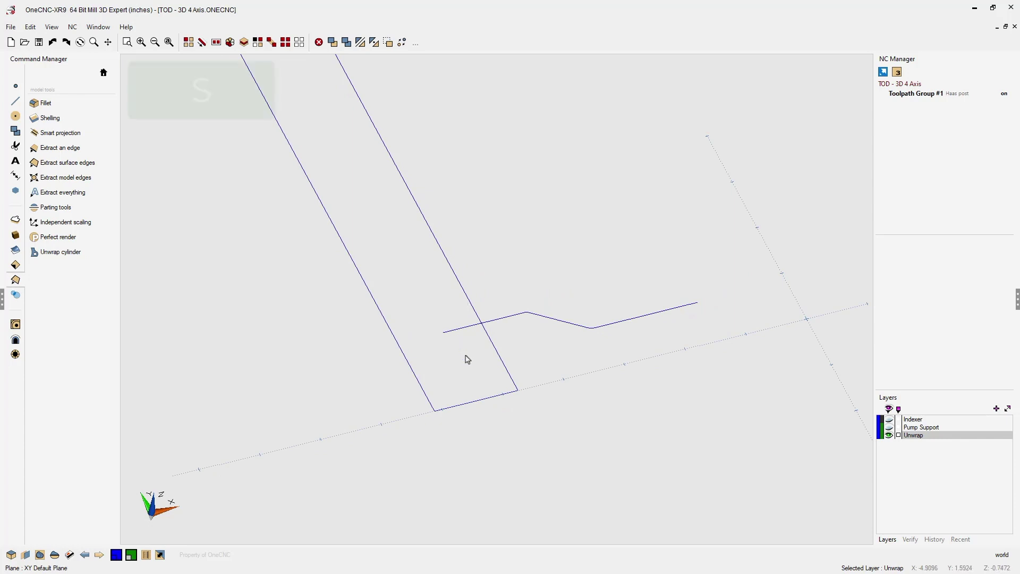
{"action": "left_click", "coordinate": [481, 399]}
{"action": "left_click", "coordinate": [471, 303]}
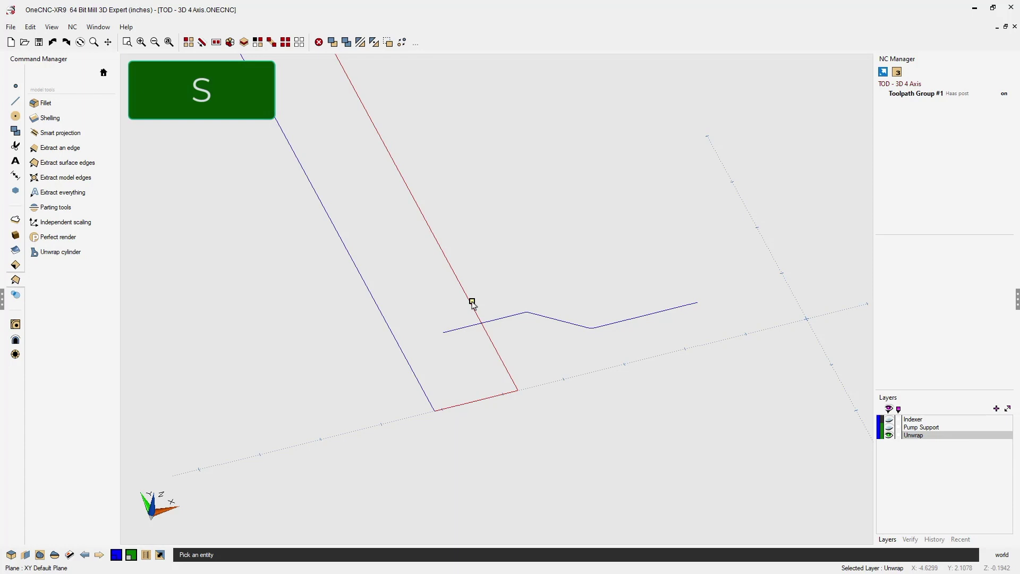
{"action": "scroll", "coordinate": [472, 303], "scroll_direction": "down", "scroll_amount": 2}
{"action": "middle_click_drag", "start_coordinate": [409, 256], "coordinate": [448, 481]}
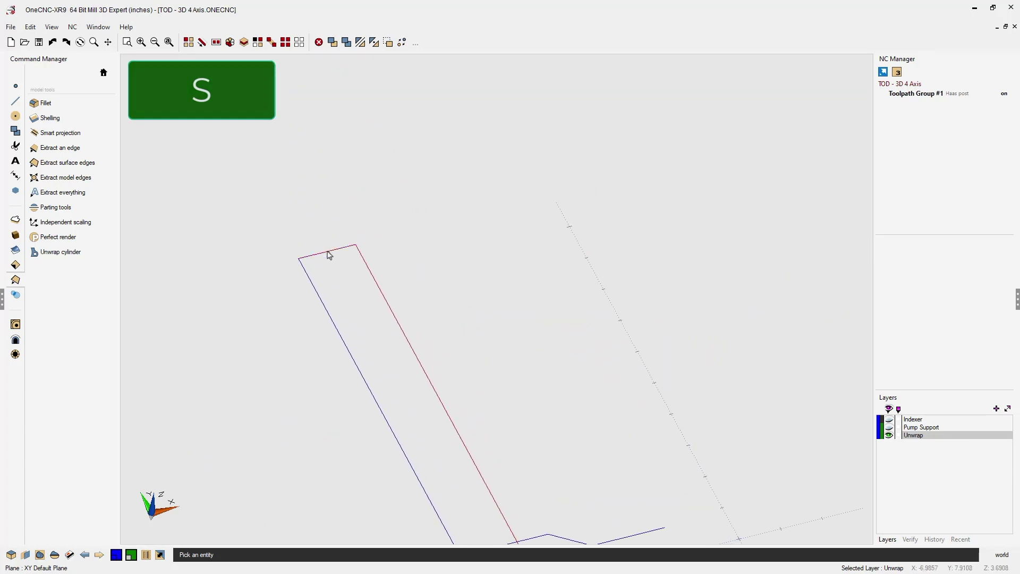
{"action": "left_click", "coordinate": [328, 255]}
{"action": "middle_click_drag", "start_coordinate": [328, 255], "coordinate": [344, 226]}
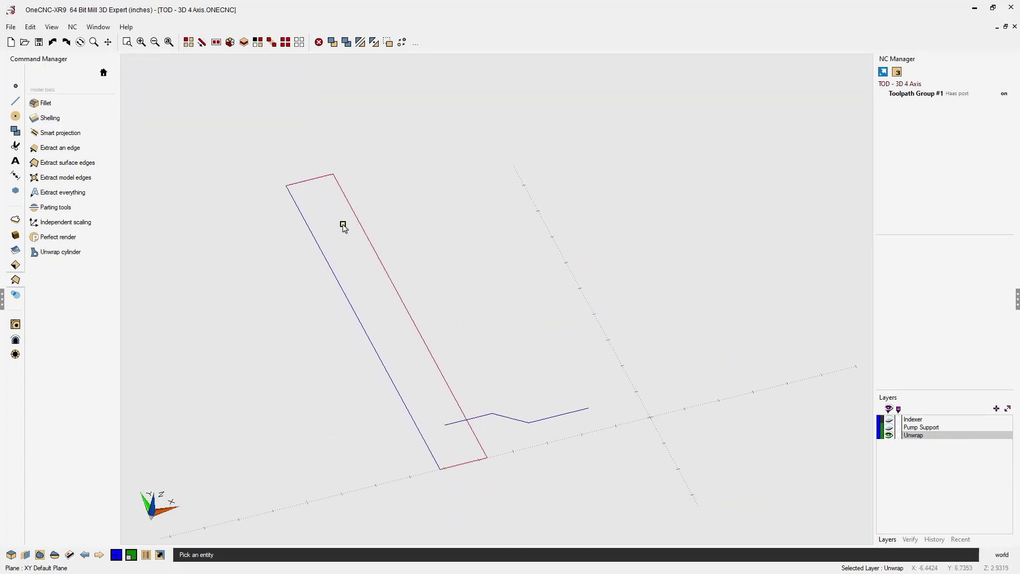
{"action": "right_click", "coordinate": [343, 225]}
Chain-select the extracted profile and move it from its outer endpoint to the remaining long line's endpoint on the X axis
{"action": "middle_click_drag", "start_coordinate": [448, 349], "coordinate": [422, 318]}
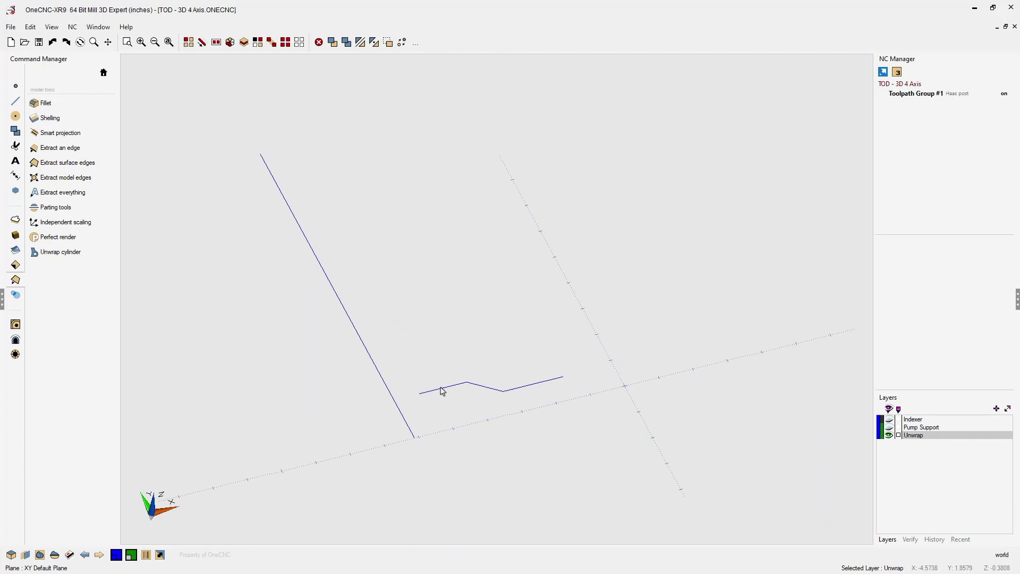
{"action": "scroll", "coordinate": [441, 392], "scroll_direction": "up", "scroll_amount": 2}
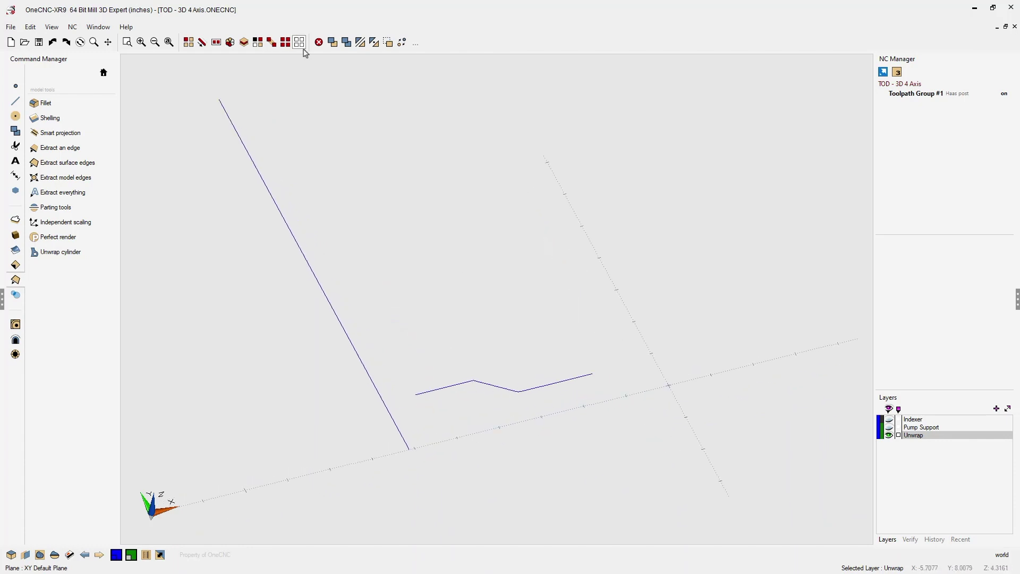
{"action": "left_click", "coordinate": [202, 43]}
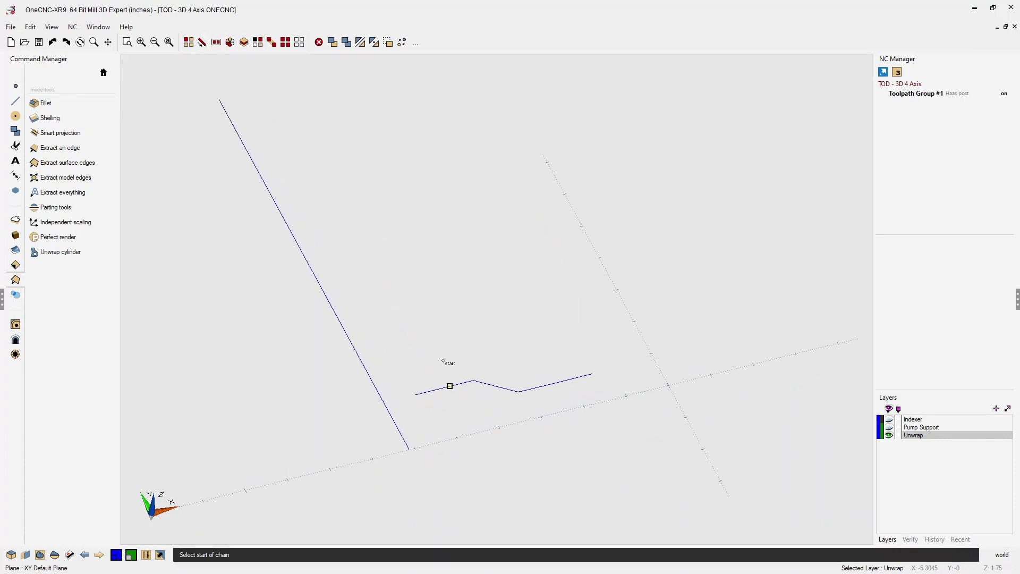
{"action": "left_click", "coordinate": [425, 392]}
{"action": "key", "text": "bracketright"}
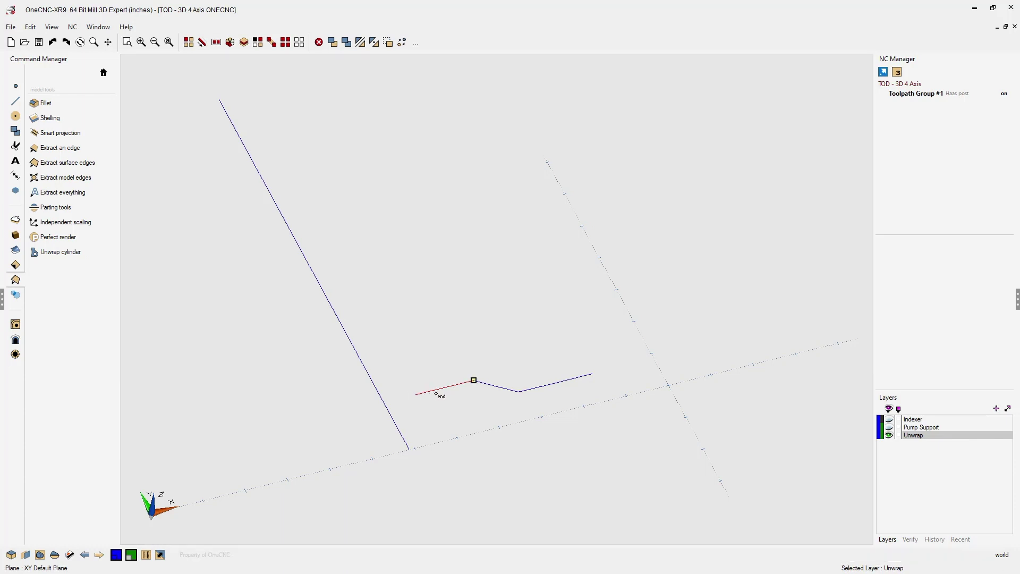
{"action": "left_click", "coordinate": [333, 43]}
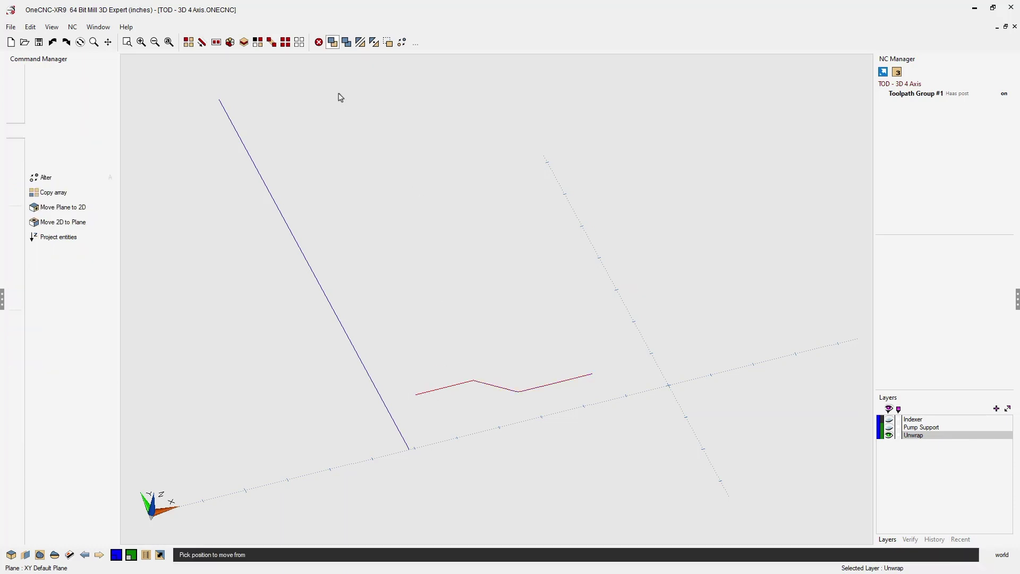
{"action": "left_click", "coordinate": [415, 394]}
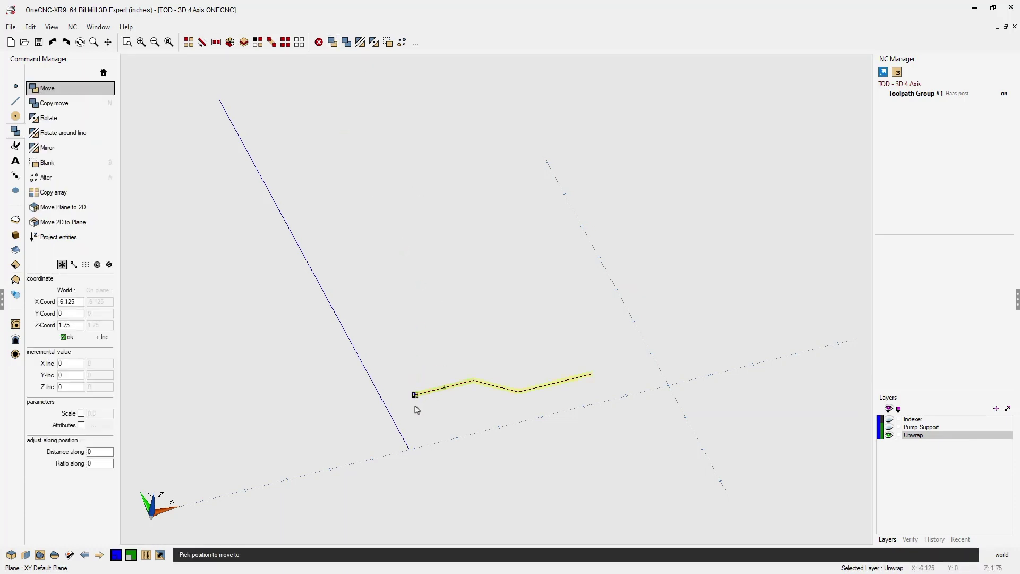
{"action": "left_click", "coordinate": [409, 449]}
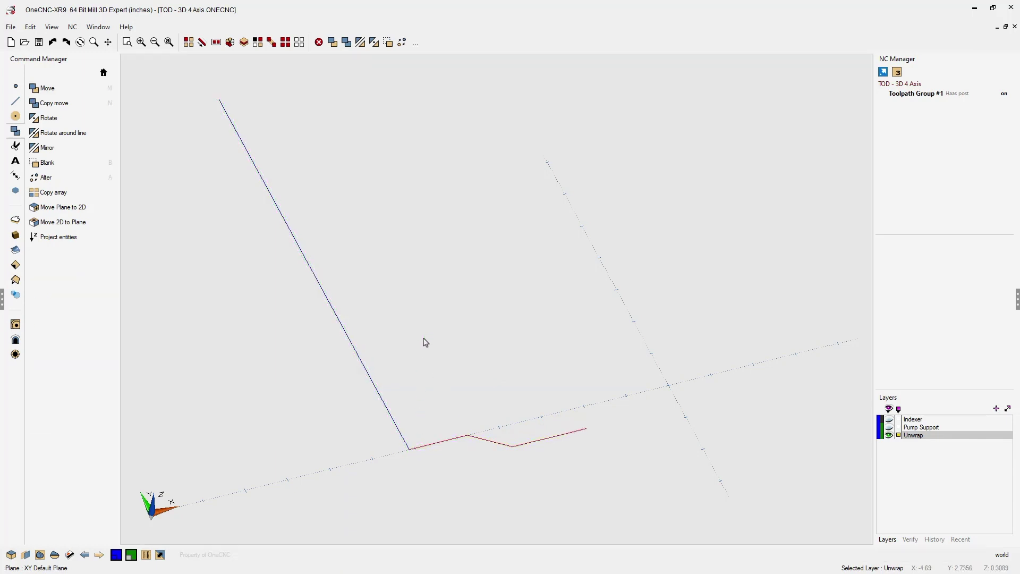
{"action": "key", "text": "Escape"}
Create a swept surface from the profile chain along the full length of the remaining long line
{"action": "scroll", "coordinate": [437, 338], "scroll_direction": "down", "scroll_amount": 1}
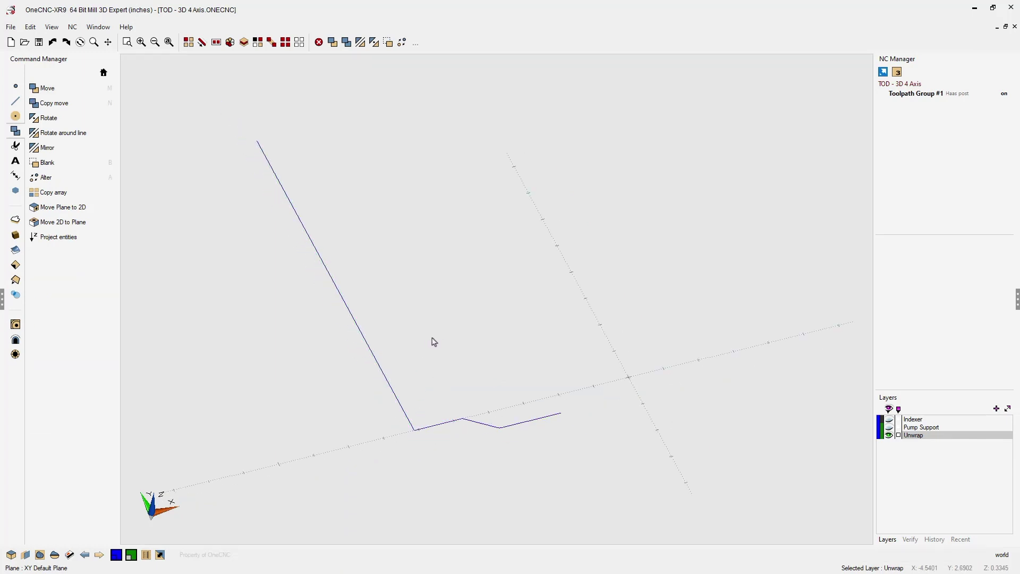
{"action": "middle_click_drag", "start_coordinate": [433, 338], "coordinate": [465, 385]}
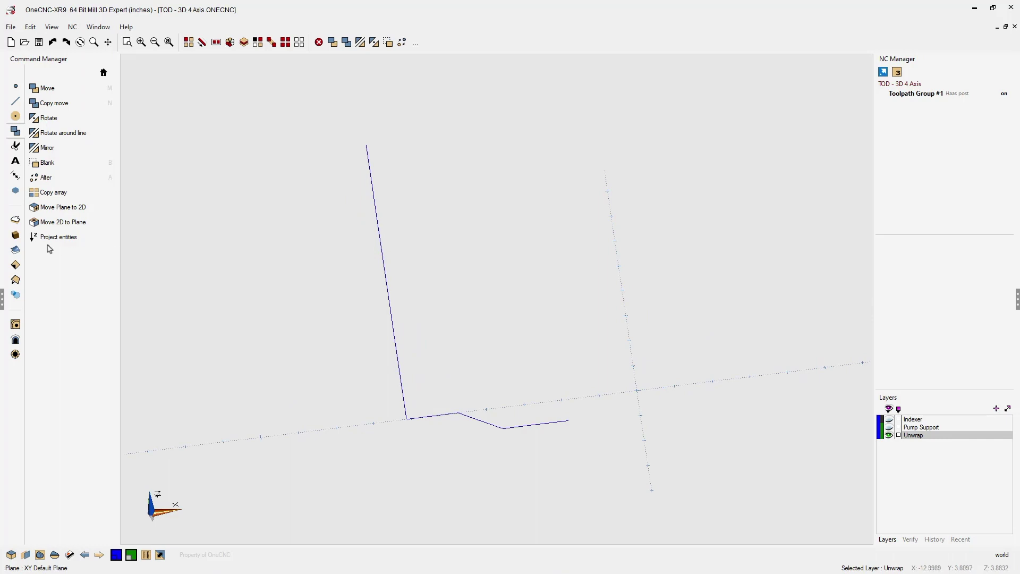
{"action": "left_click", "coordinate": [15, 250]}
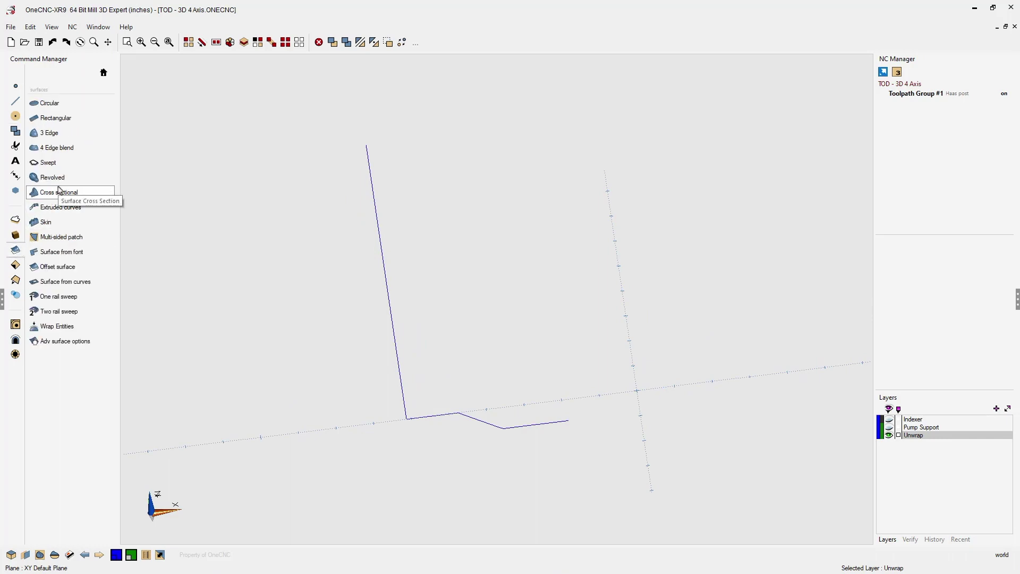
{"action": "left_click", "coordinate": [52, 163]}
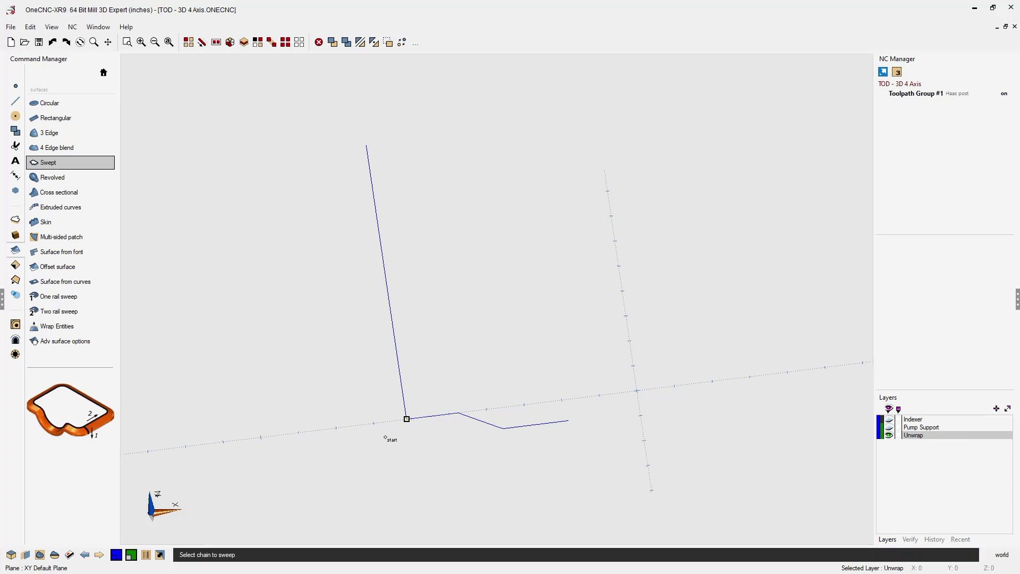
{"action": "left_click", "coordinate": [429, 416]}
{"action": "left_click", "coordinate": [437, 416]}
{"action": "left_click", "coordinate": [406, 406]}
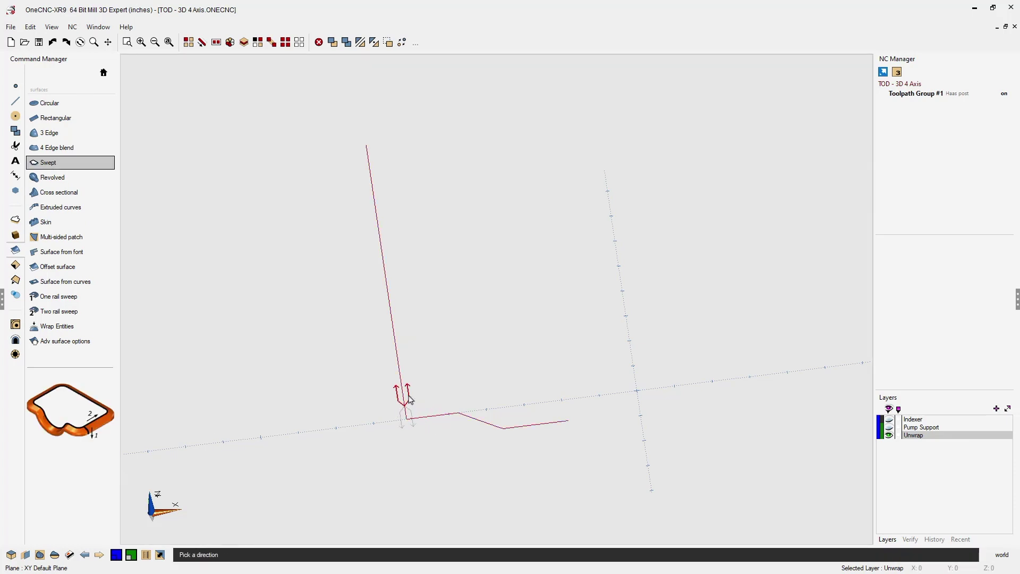
{"action": "left_click", "coordinate": [409, 400]}
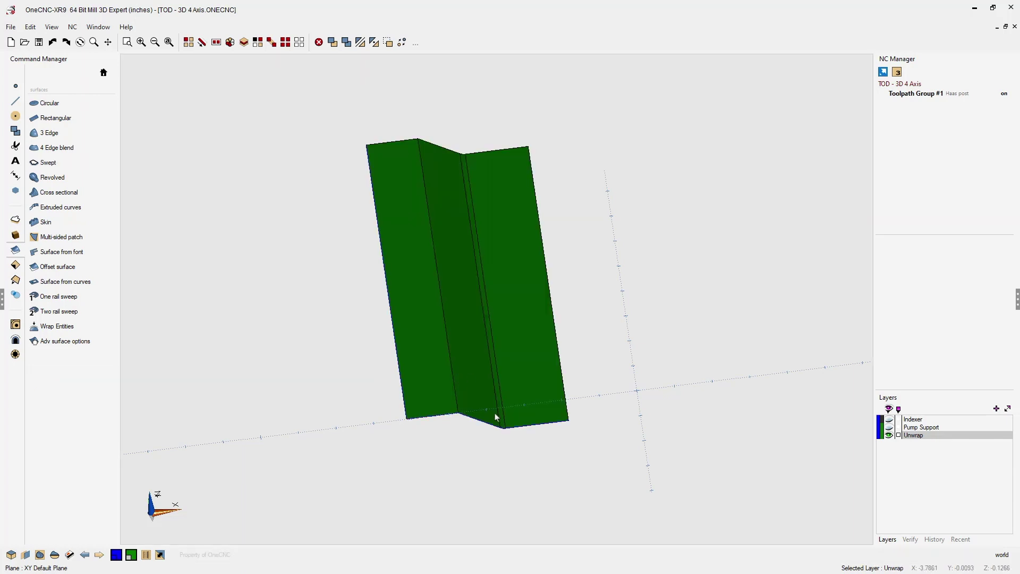
Display the Pump Support layer to compare the part with the unwrapped swept surfaces
{"action": "middle_click_drag", "start_coordinate": [476, 413], "coordinate": [515, 389]}
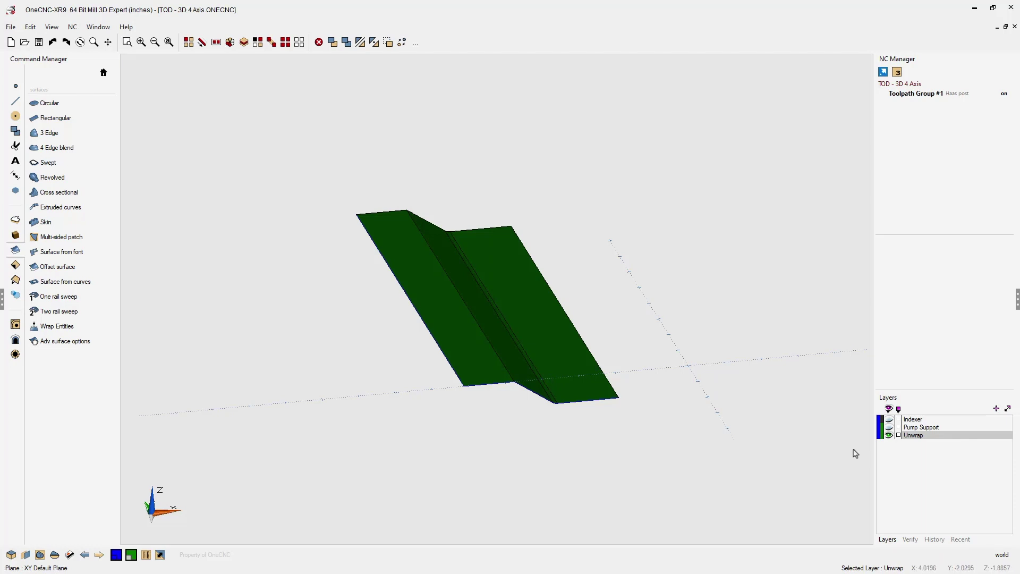
{"action": "left_click", "coordinate": [890, 427]}
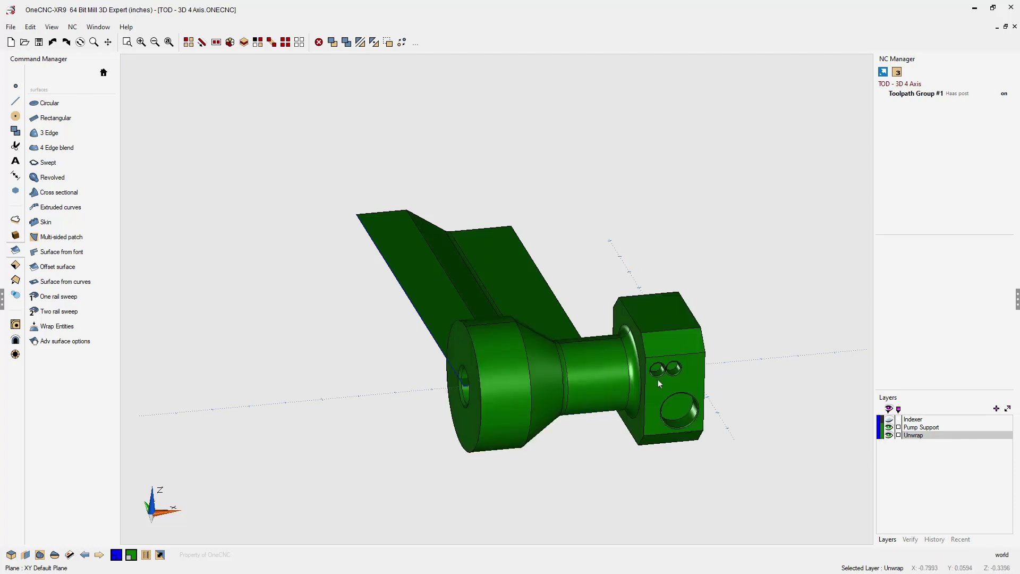
{"action": "middle_click_drag", "start_coordinate": [610, 386], "coordinate": [560, 368]}
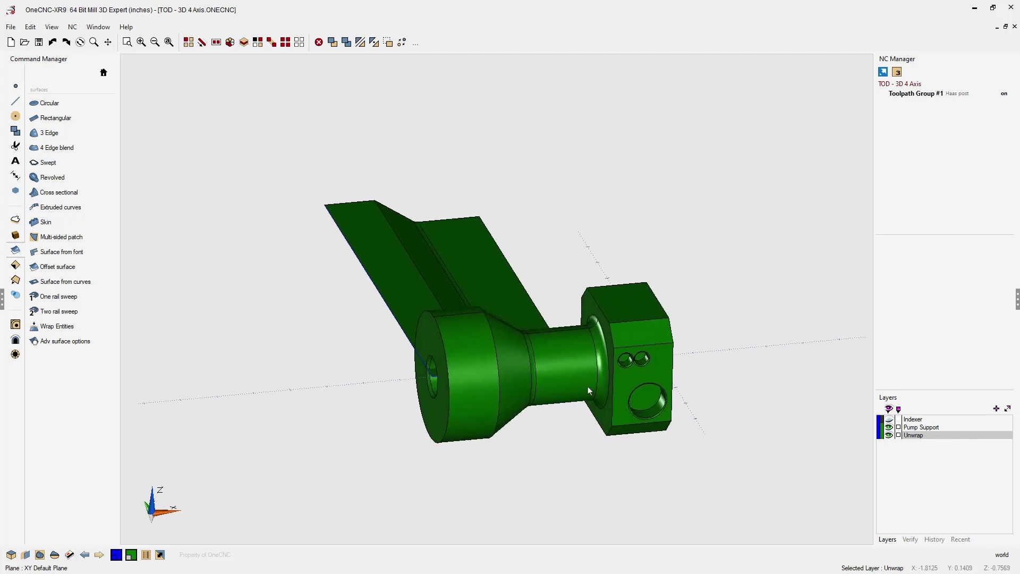
Set the machining type to 4 Axis Wrap with rotation axis X, material diameter 3.5 and material length -6.25
{"action": "left_click", "coordinate": [897, 72]}
{"action": "left_click_drag", "start_coordinate": [646, 135], "coordinate": [450, 69]}
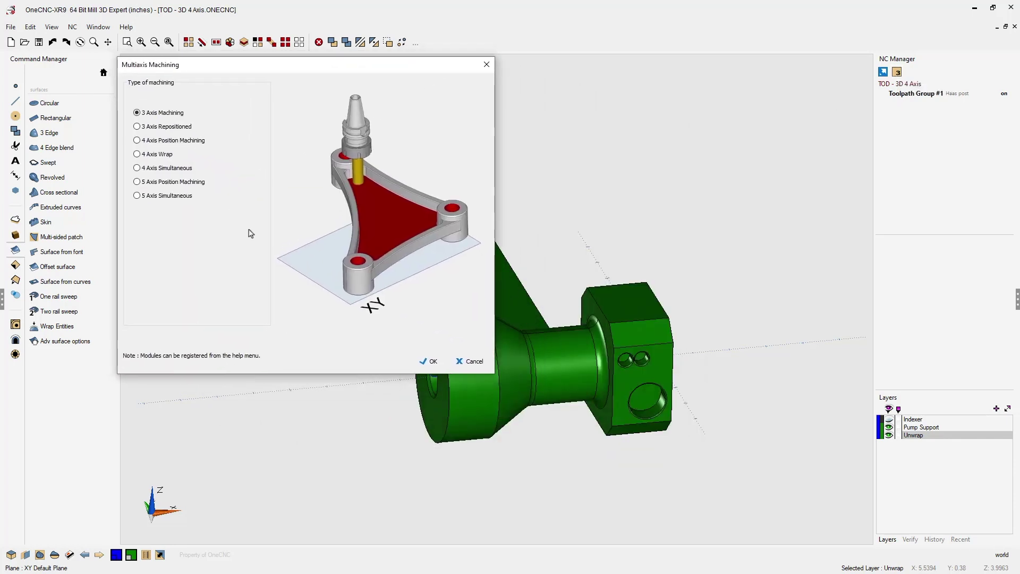
{"action": "left_click", "coordinate": [138, 155]}
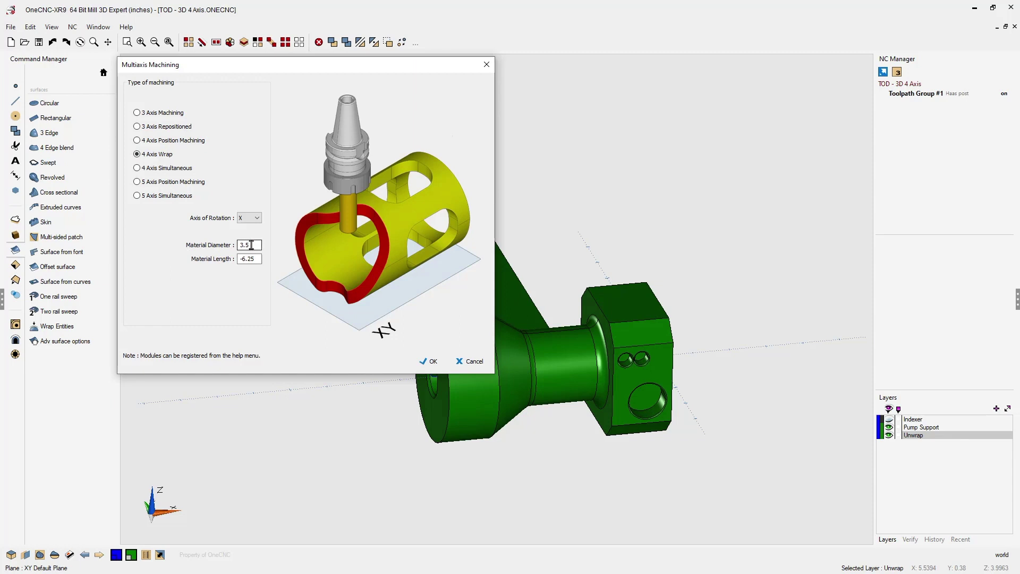
{"action": "left_click", "coordinate": [246, 247]}
{"action": "left_click", "coordinate": [432, 363]}
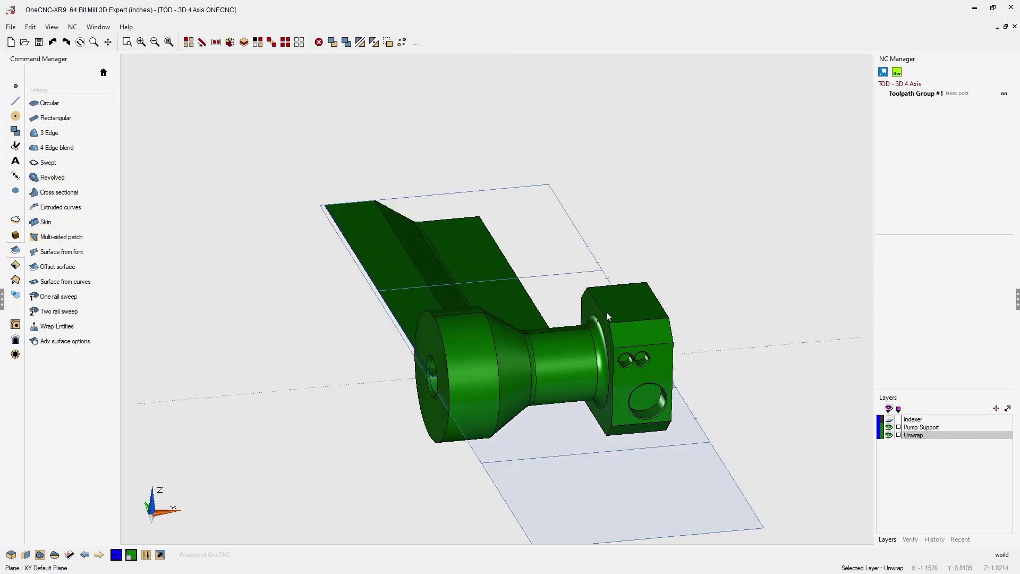
Hide the Pump Support layer and select all the unwrapped surfaces for a Planar finish face toolpath
{"action": "left_click", "coordinate": [889, 428]}
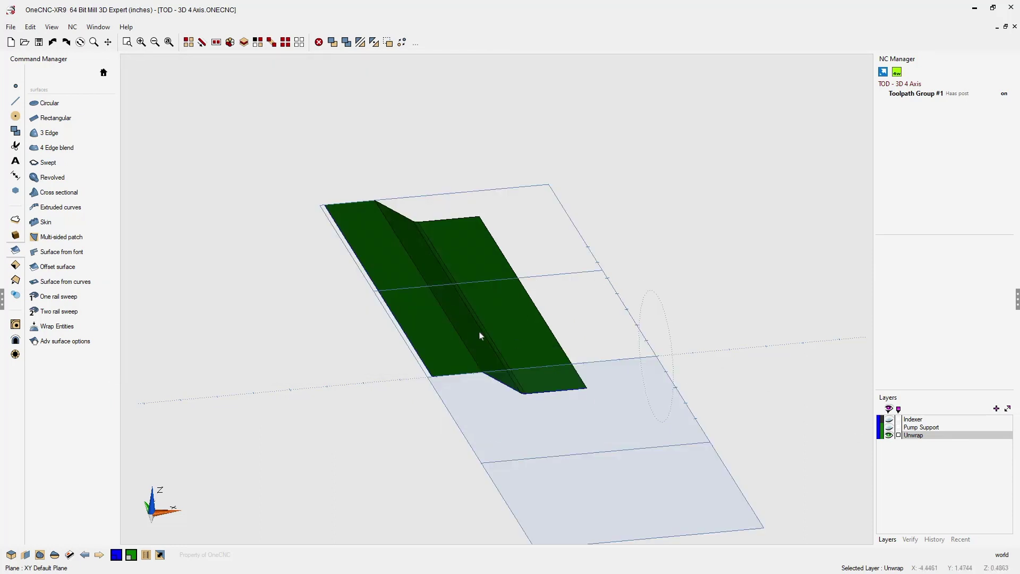
{"action": "scroll", "coordinate": [456, 312], "scroll_direction": "up", "scroll_amount": 1}
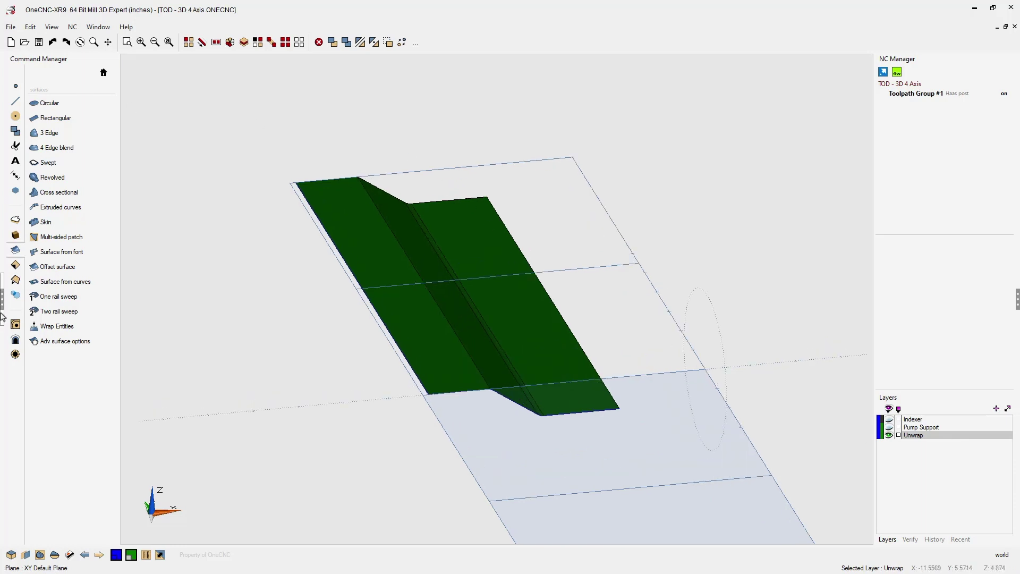
{"action": "left_click", "coordinate": [16, 339]}
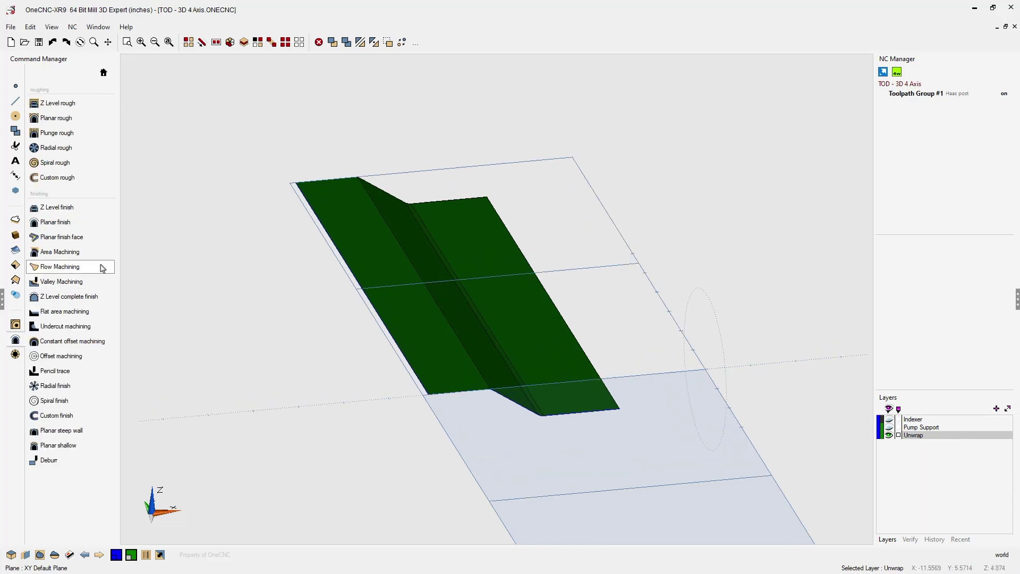
{"action": "left_click", "coordinate": [80, 237]}
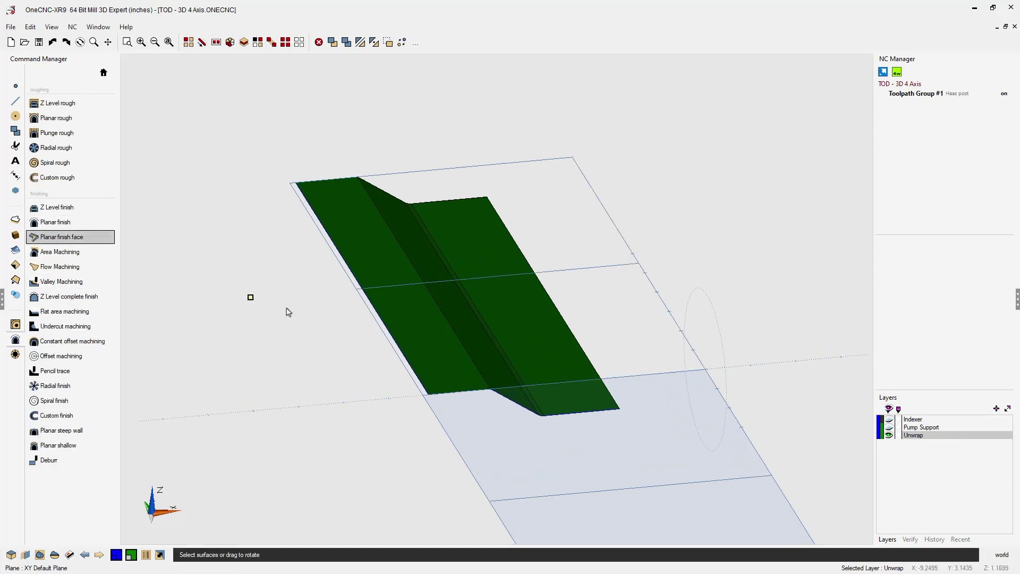
{"action": "left_click", "coordinate": [430, 340]}
{"action": "left_click", "coordinate": [495, 347]}
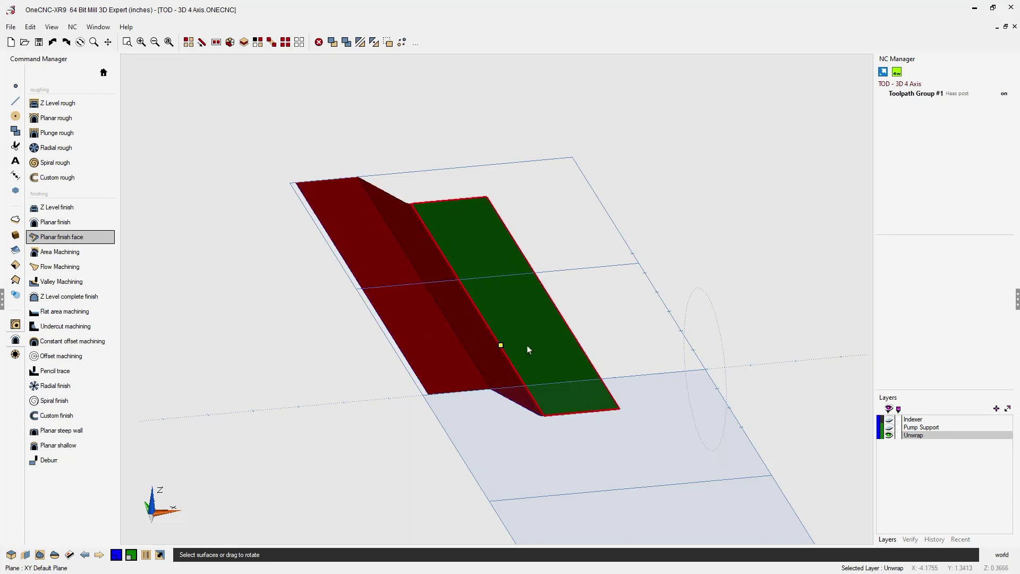
{"action": "left_click", "coordinate": [529, 349]}
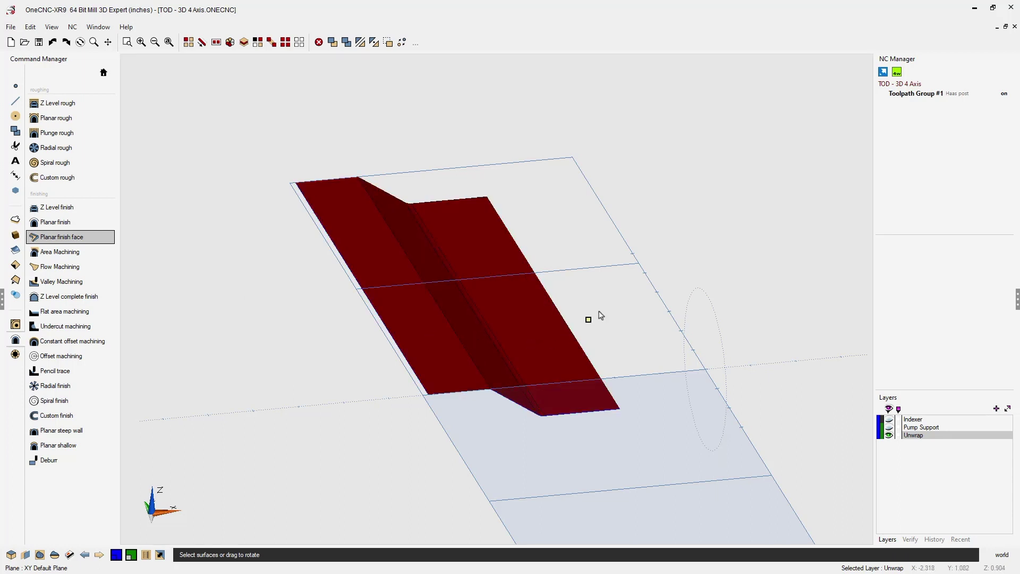
{"action": "right_click", "coordinate": [611, 347]}
Generate the planar finish face toolpath with the 0.25 inch ball mill, Zigzag direction, 0.05 constant stepover and Part boundary type
{"action": "left_click_drag", "start_coordinate": [365, 116], "coordinate": [237, 68]}
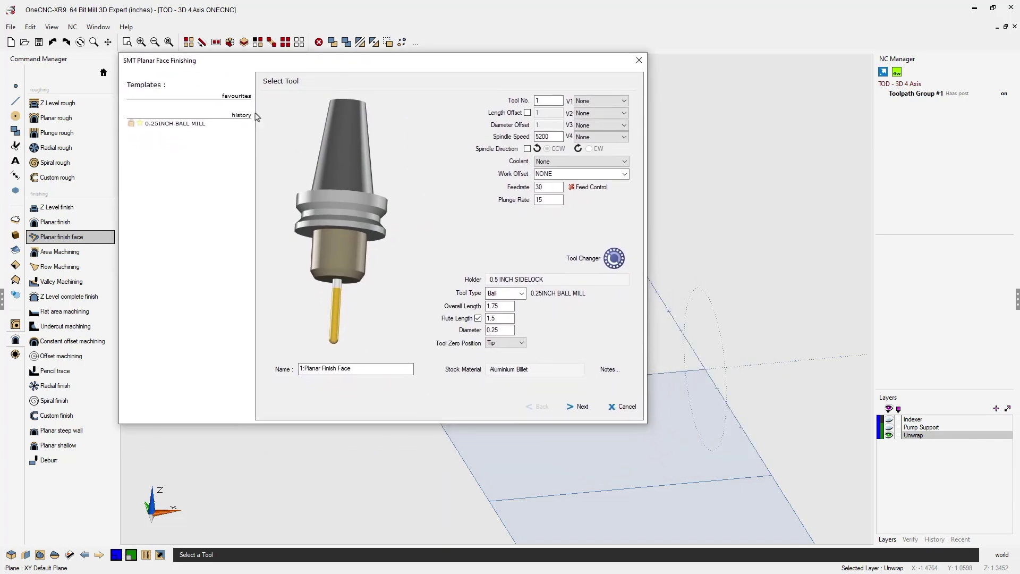
{"action": "left_click", "coordinate": [579, 406]}
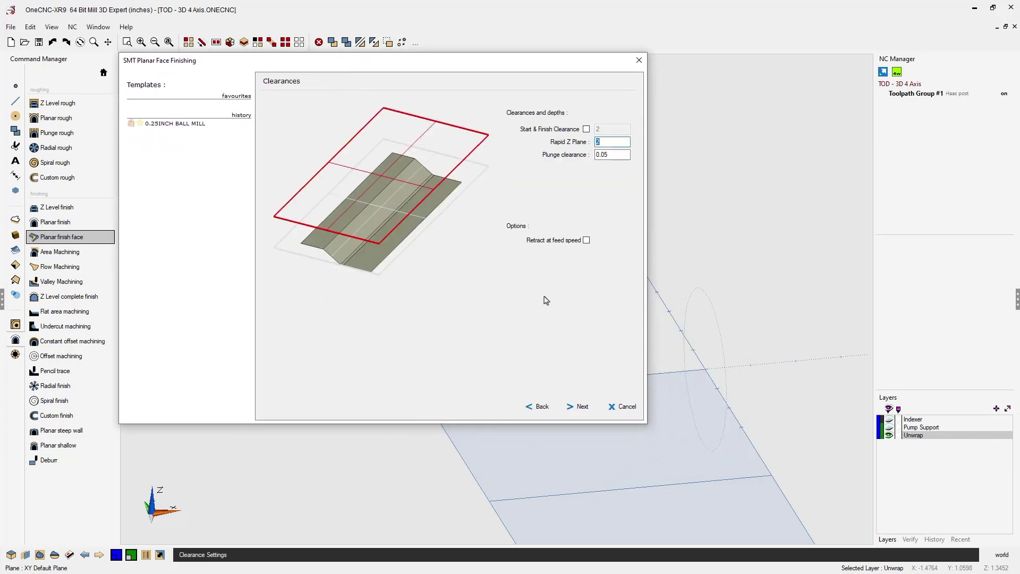
{"action": "left_click", "coordinate": [581, 407]}
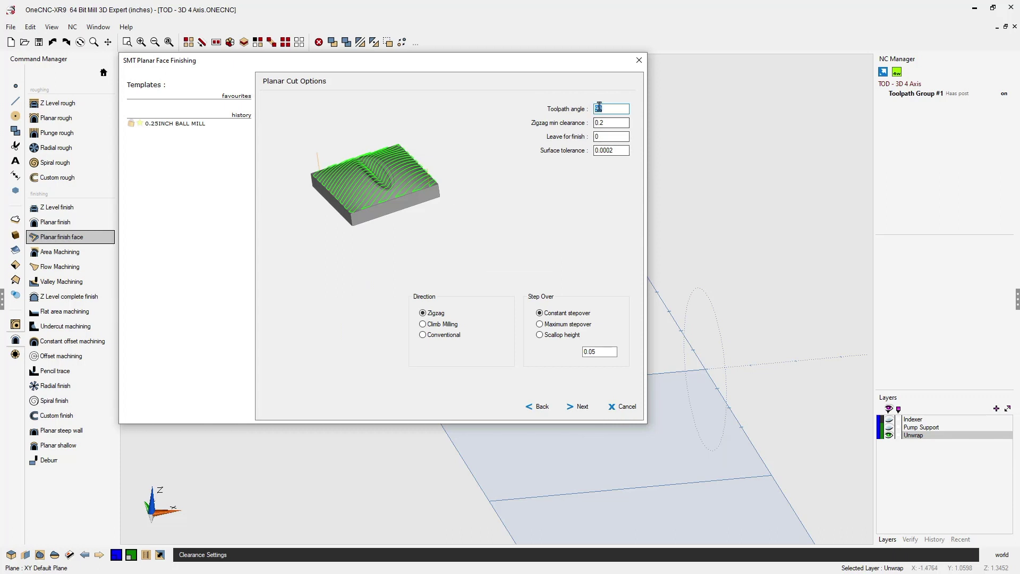
{"action": "left_click", "coordinate": [582, 408]}
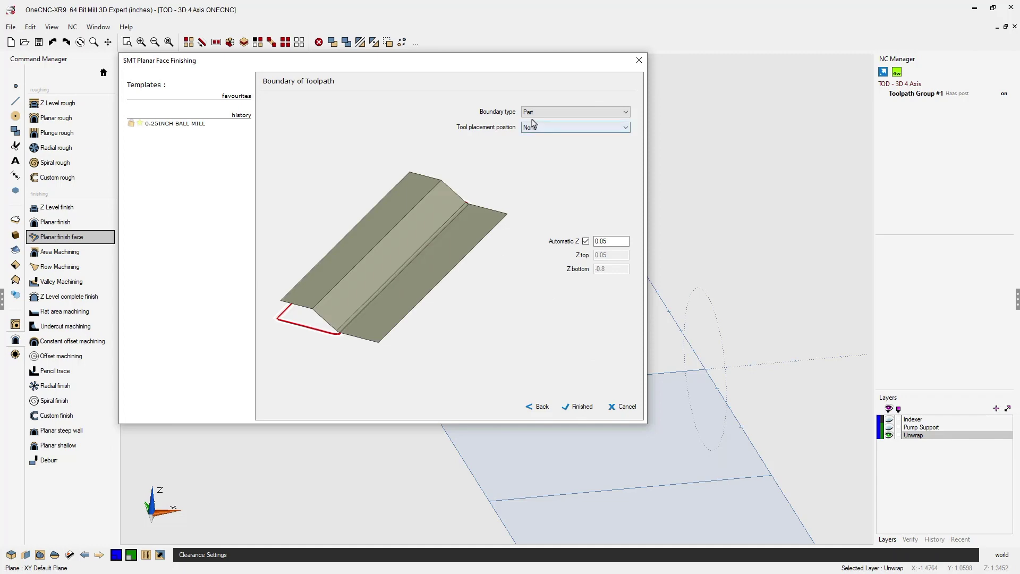
{"action": "left_click", "coordinate": [580, 408]}
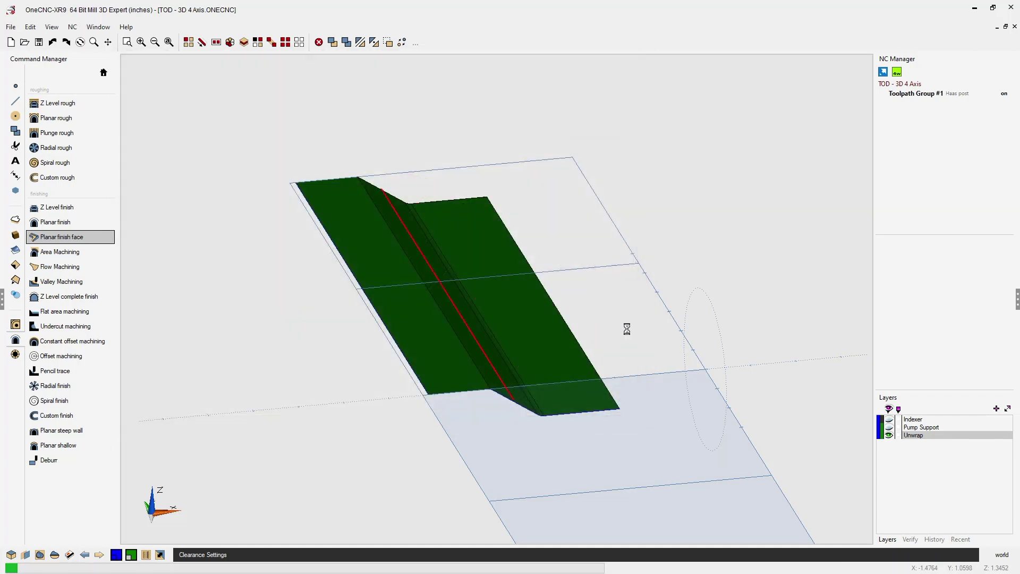
Hide the Unwrap layer and display the Pump Support and Indexer layers
{"action": "mouse_move", "coordinate": [556, 368]}
{"action": "middle_mouse_down"}
{"action": "mouse_move", "coordinate": [538, 334]}
{"action": "mouse_move", "coordinate": [496, 346]}
{"action": "mouse_move", "coordinate": [506, 371]}
{"action": "middle_mouse_up"}
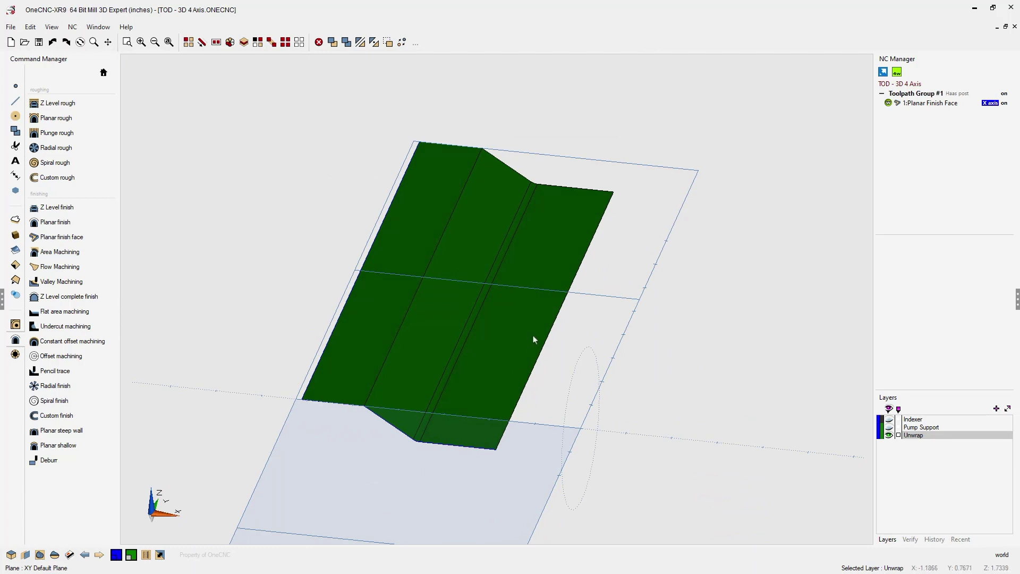
{"action": "middle_click_drag", "start_coordinate": [533, 340], "coordinate": [565, 314]}
{"action": "left_click", "coordinate": [888, 436]}
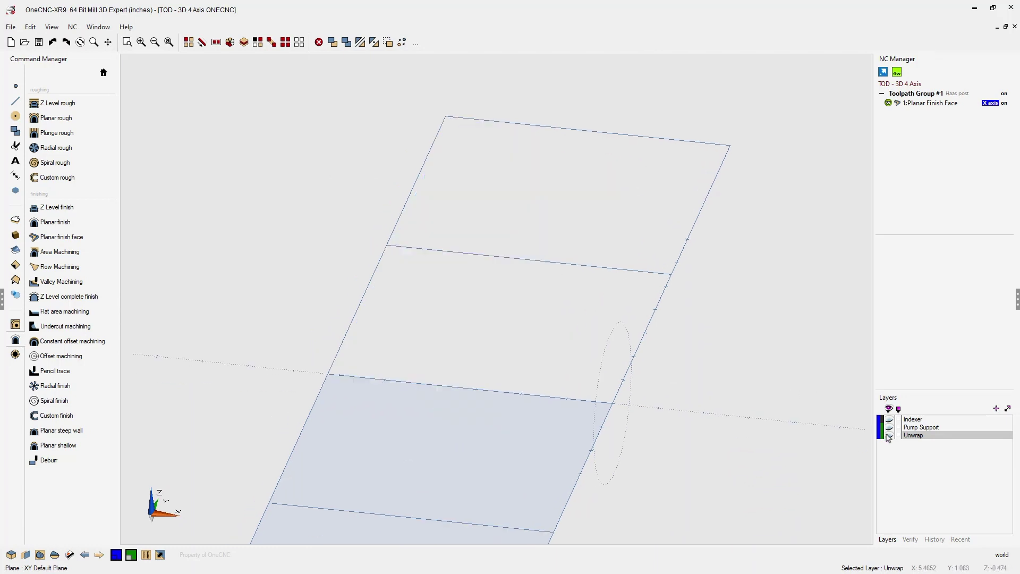
{"action": "left_click", "coordinate": [890, 427]}
{"action": "left_click", "coordinate": [889, 420]}
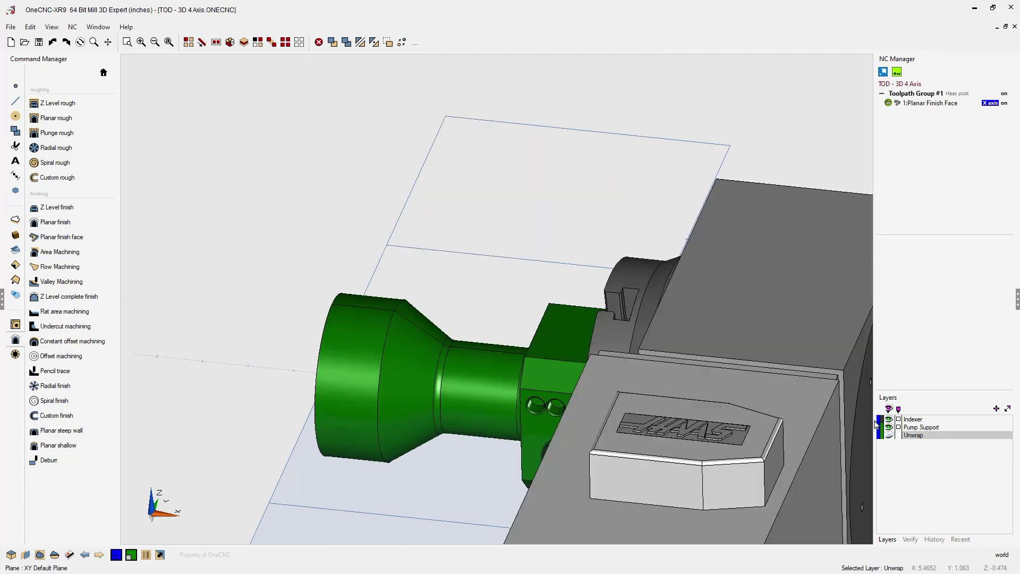
Preview the toolpaths of Toolpath Group #1 on the pump support mounted in the indexer
{"action": "middle_click_drag", "start_coordinate": [634, 407], "coordinate": [659, 334]}
{"action": "middle_click_drag", "start_coordinate": [653, 325], "coordinate": [667, 349]}
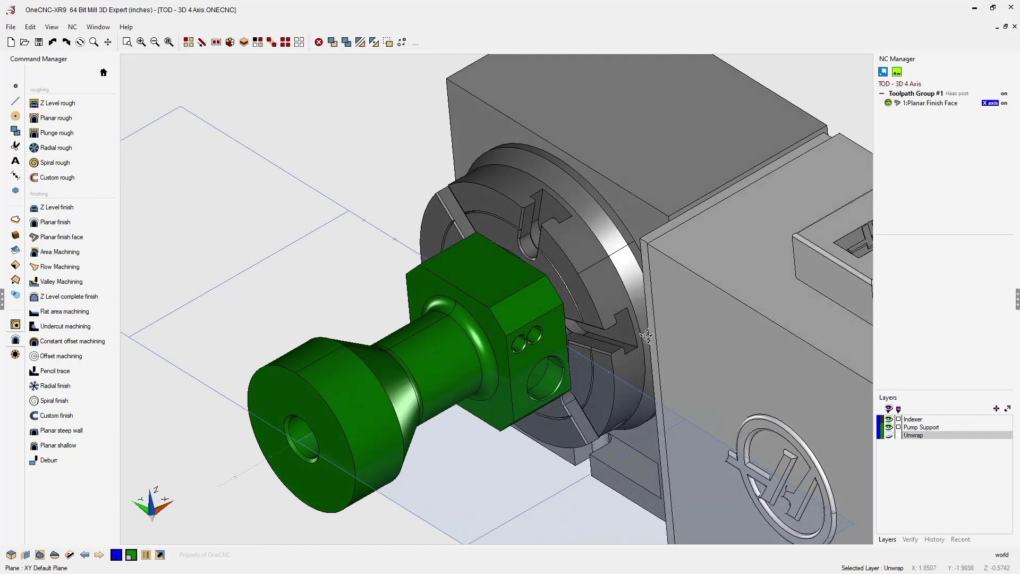
{"action": "scroll", "coordinate": [574, 328], "scroll_direction": "up", "scroll_amount": 1}
{"action": "middle_click_drag", "start_coordinate": [579, 324], "coordinate": [681, 256]}
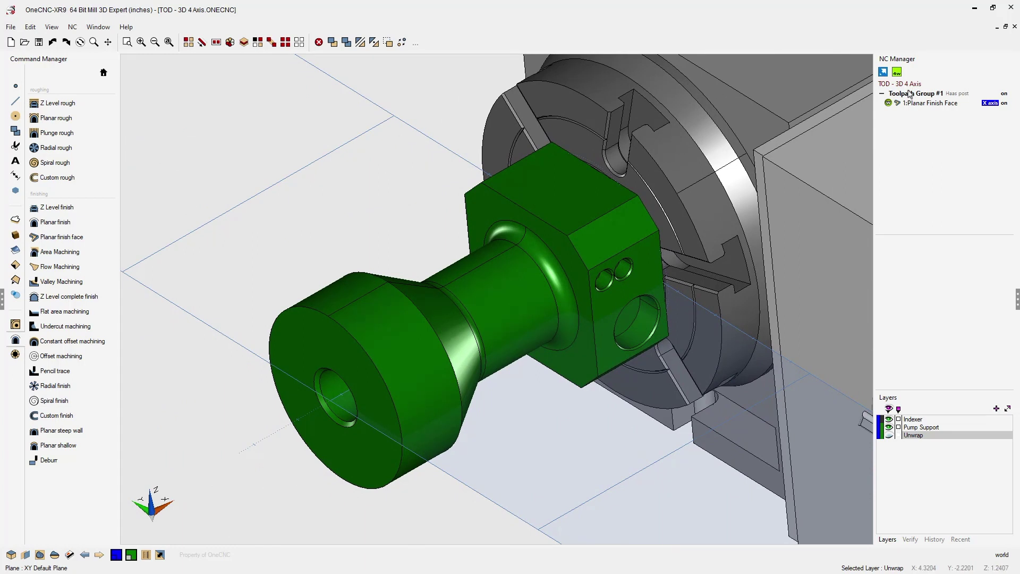
{"action": "right_click", "coordinate": [926, 97]}
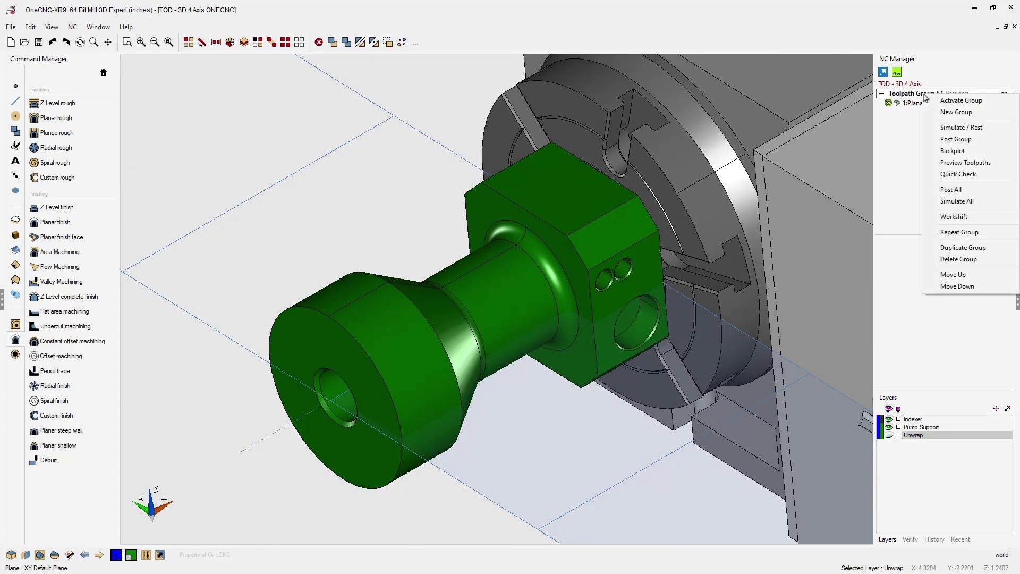
{"action": "left_click", "coordinate": [943, 162]}
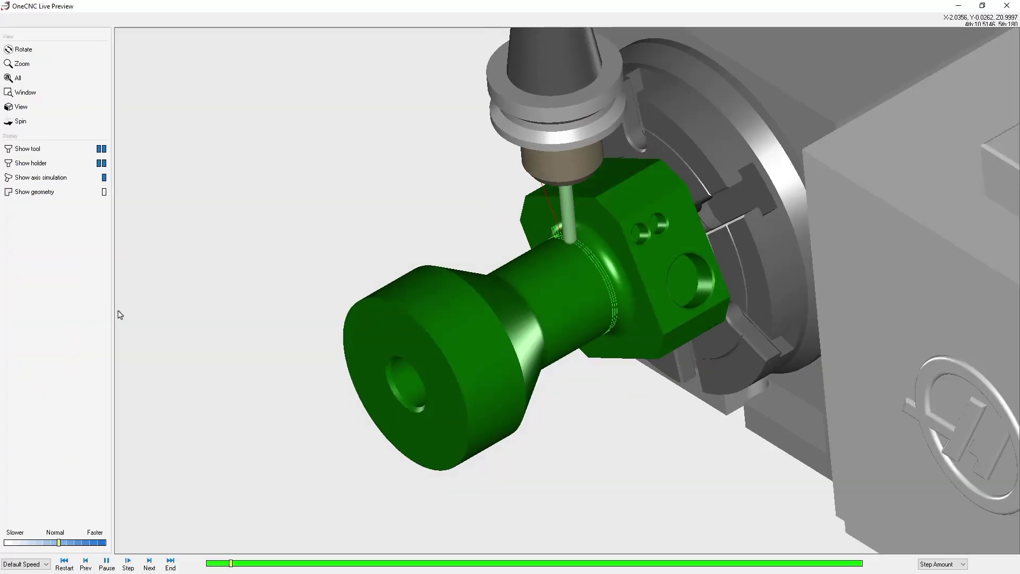